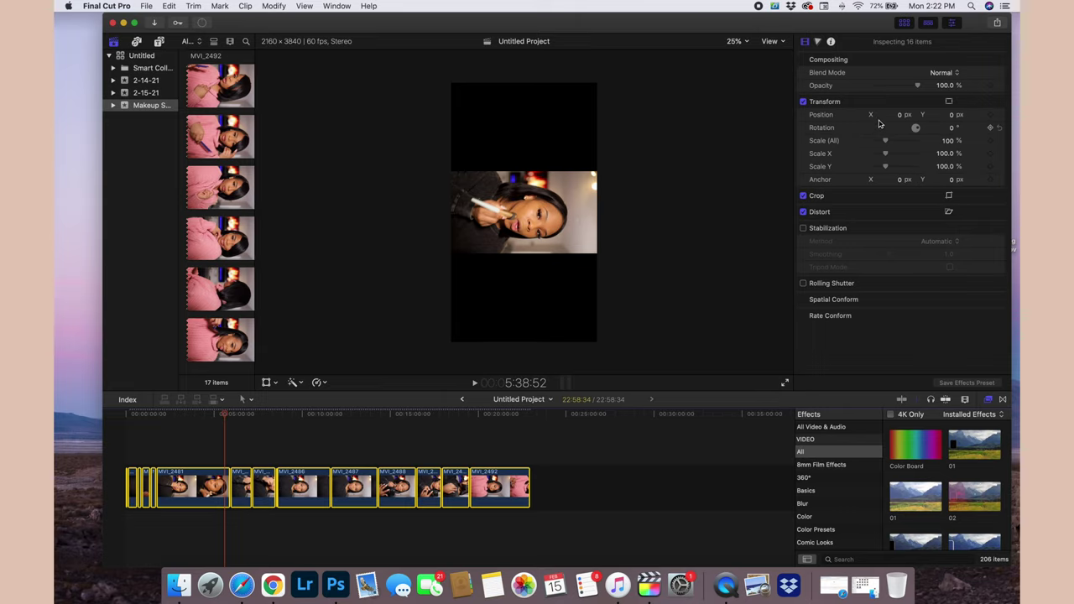
Rotate all the selected timeline clips 90° and scale them to 194% so they fill the vertical frame.
left_click(950, 128)
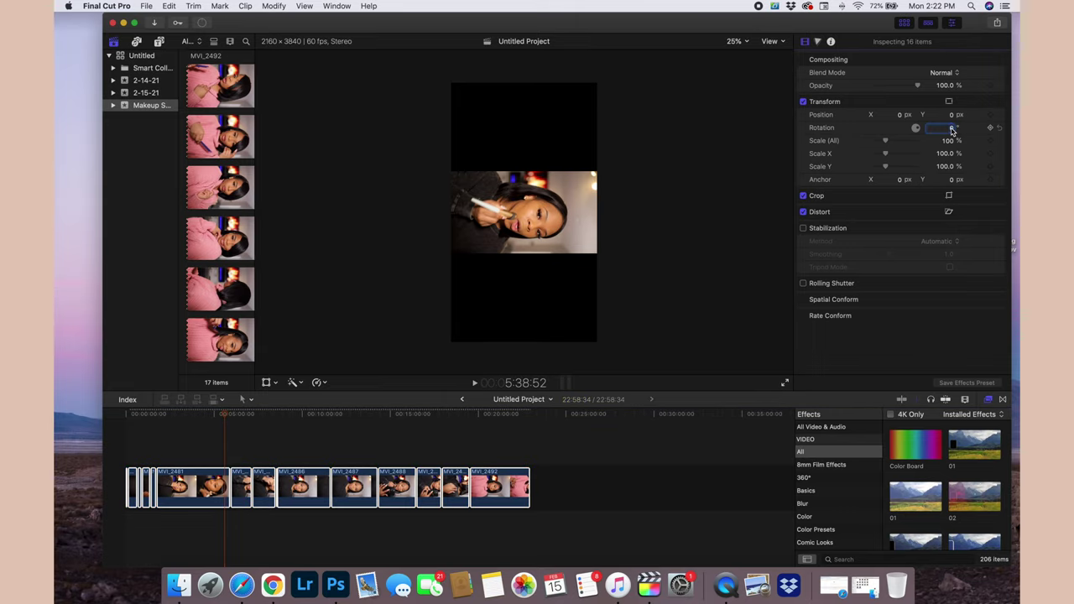
key("Return")
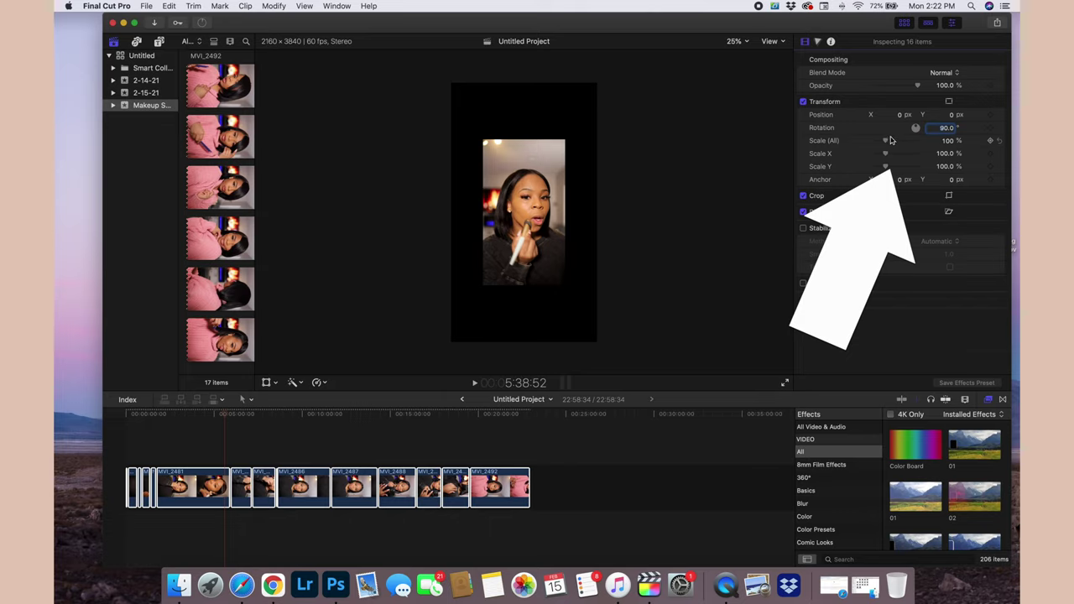
left_click_drag(886, 143, 897, 148)
left_click(123, 455)
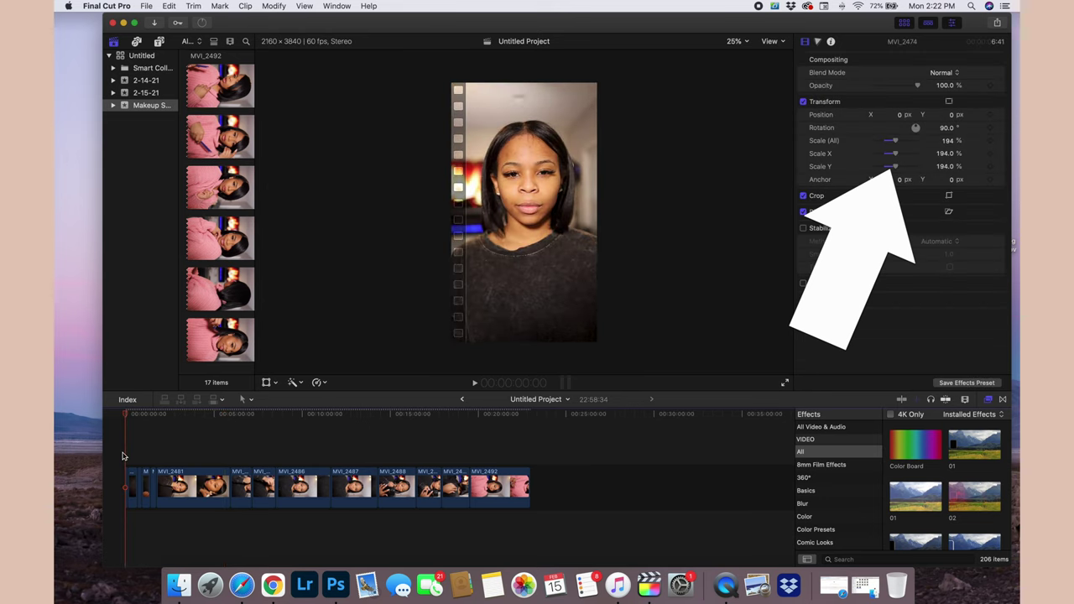
Split the first clip, MVI_2474, a little over 2 seconds in and delete the part before the cut.
key("super+equal")
key("super+equal")
key("super+equal")
key("super+equal")
key("super+equal")
key("super+equal")
key("super+equal")
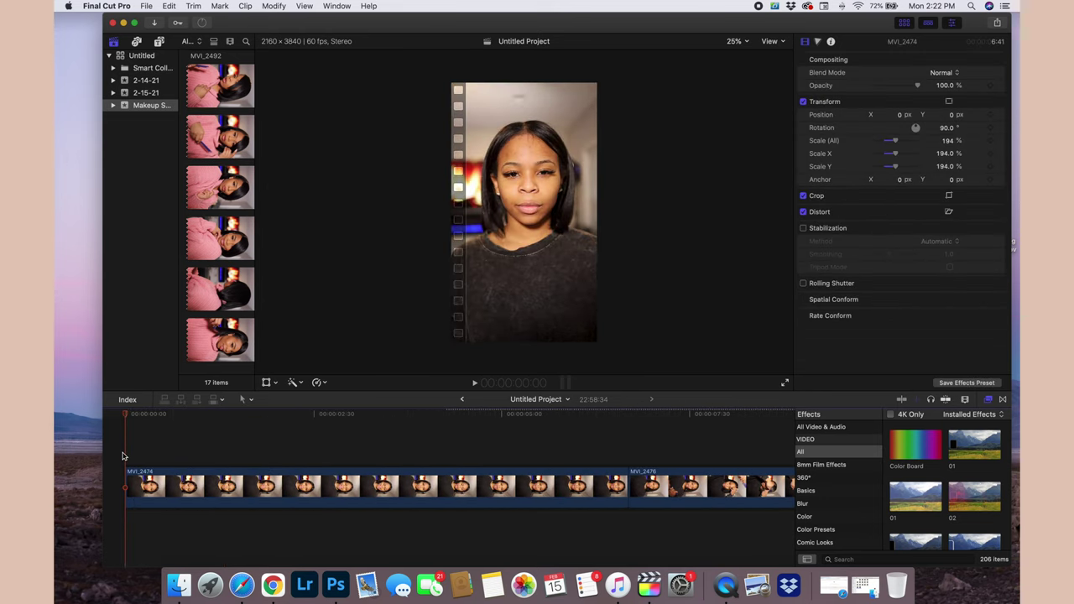
key("super+minus")
key("super+minus")
key("super+minus")
key("super+equal")
key("super+equal")
key("super+equal")
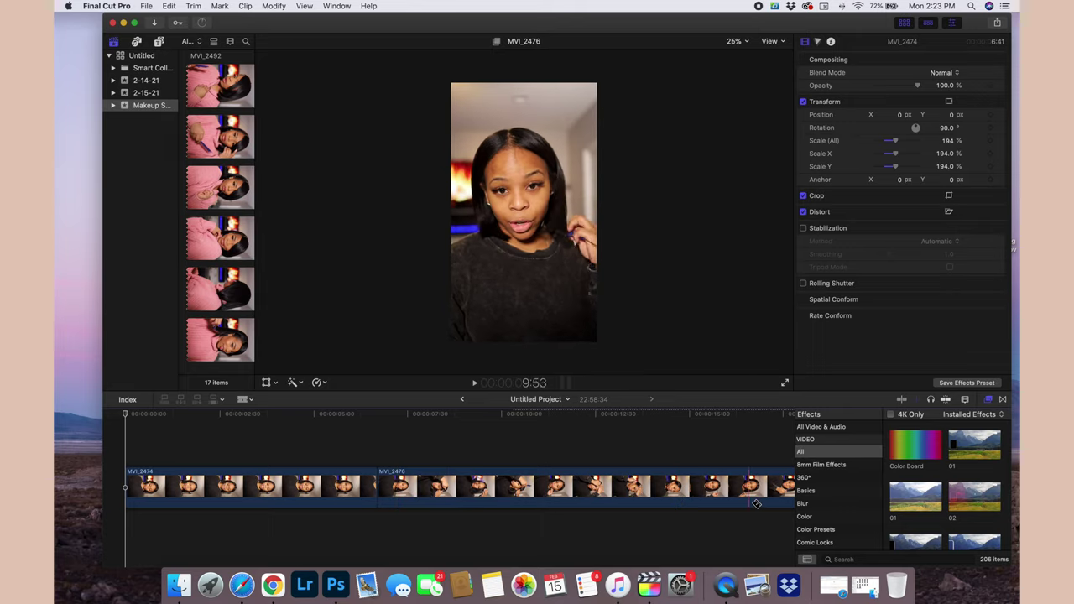
scroll(760, 504, "right", 5)
scroll(760, 504, "right", 3)
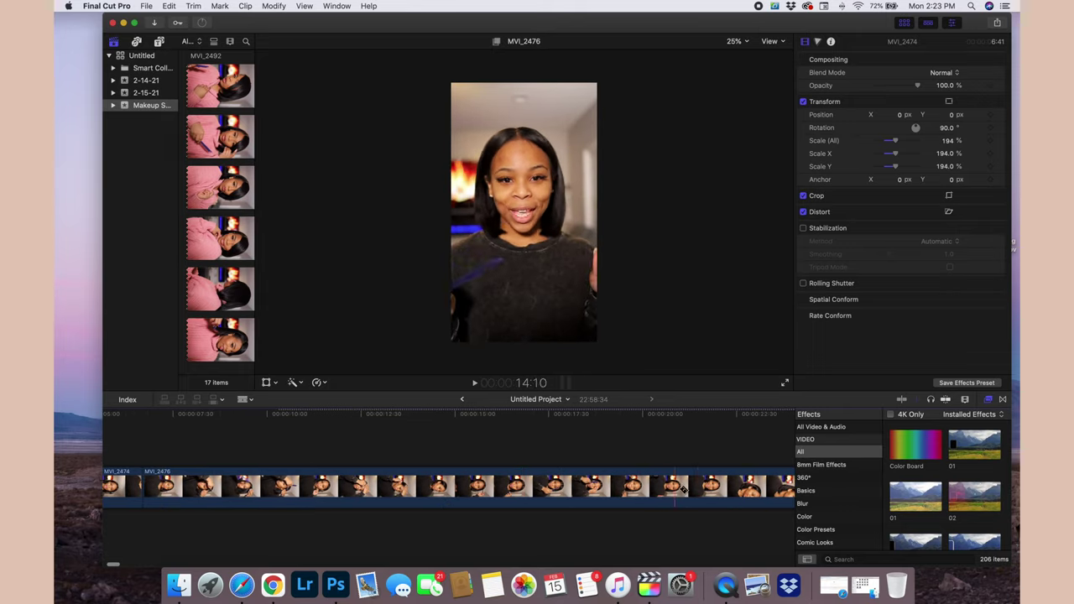
scroll(419, 487, "left", 5)
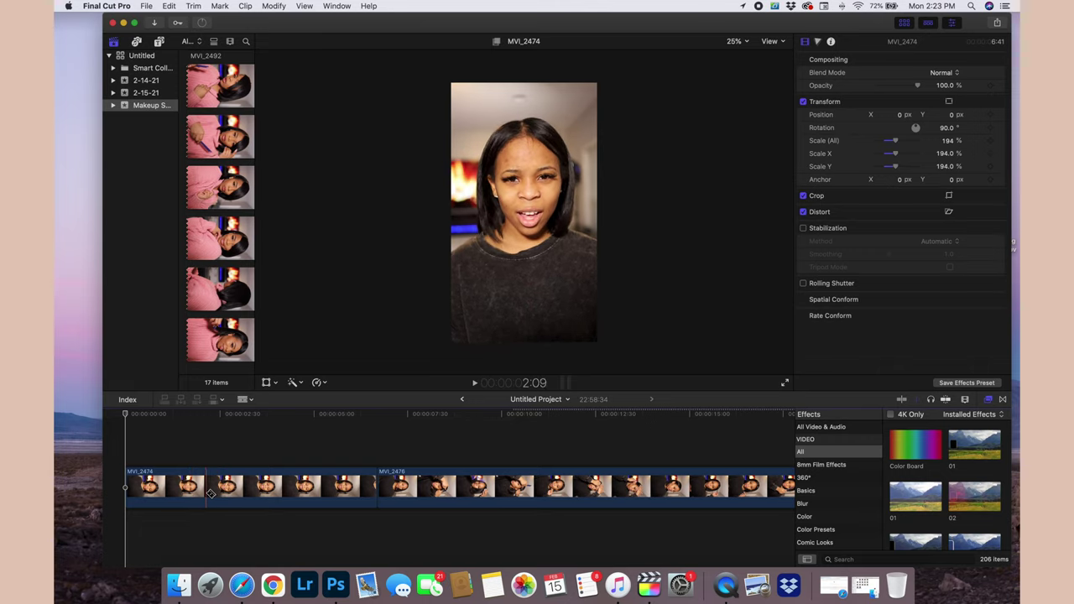
left_click(216, 491)
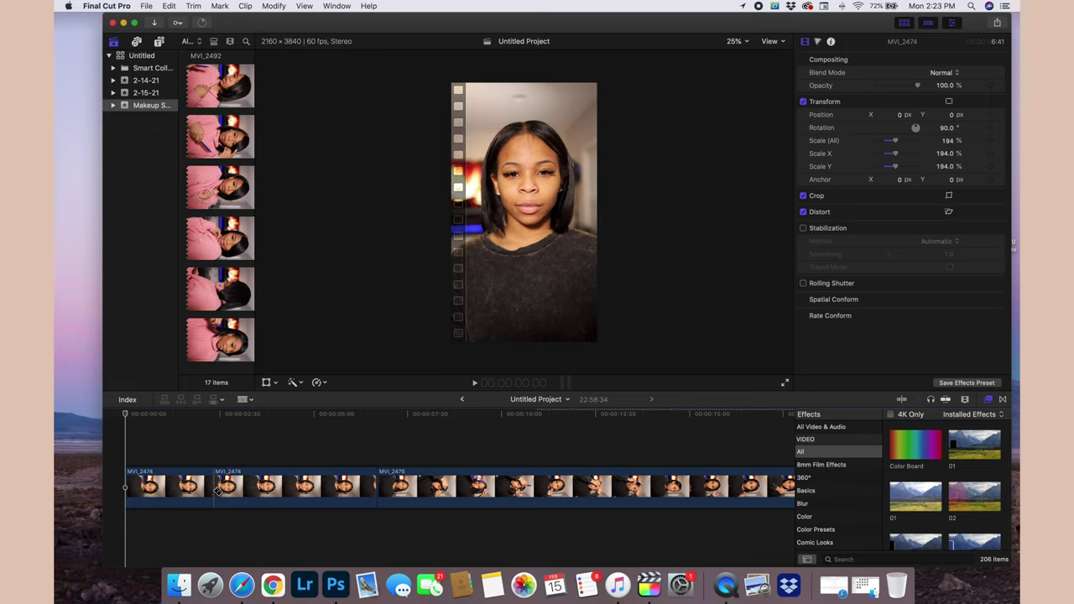
key("a")
left_click(195, 492)
key("Delete")
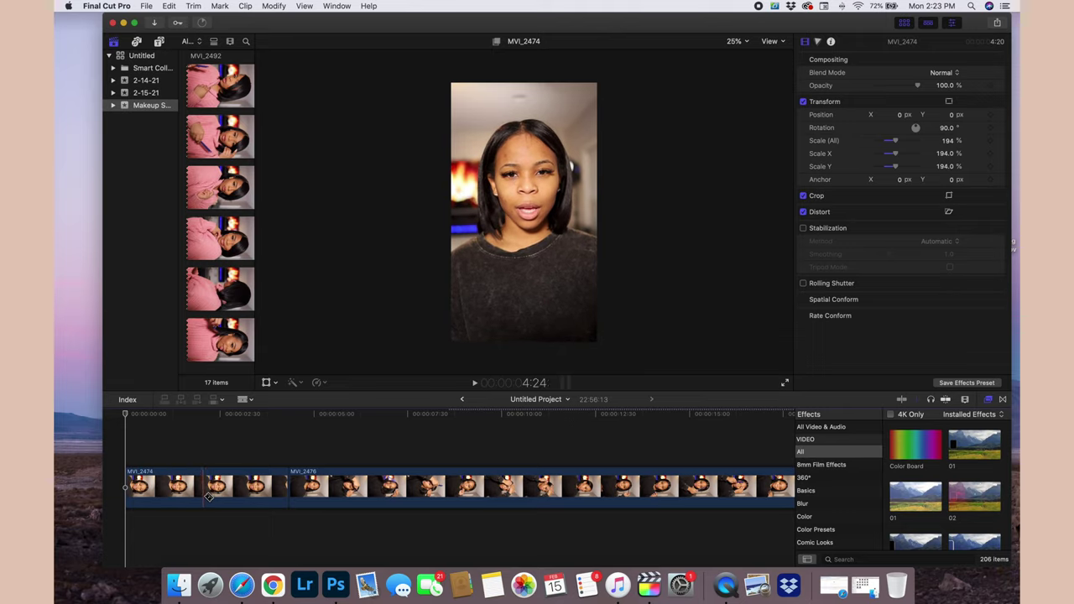
Split the remaining MVI_2474 clip at about 2:40 and delete the part after the cut.
left_click(227, 500)
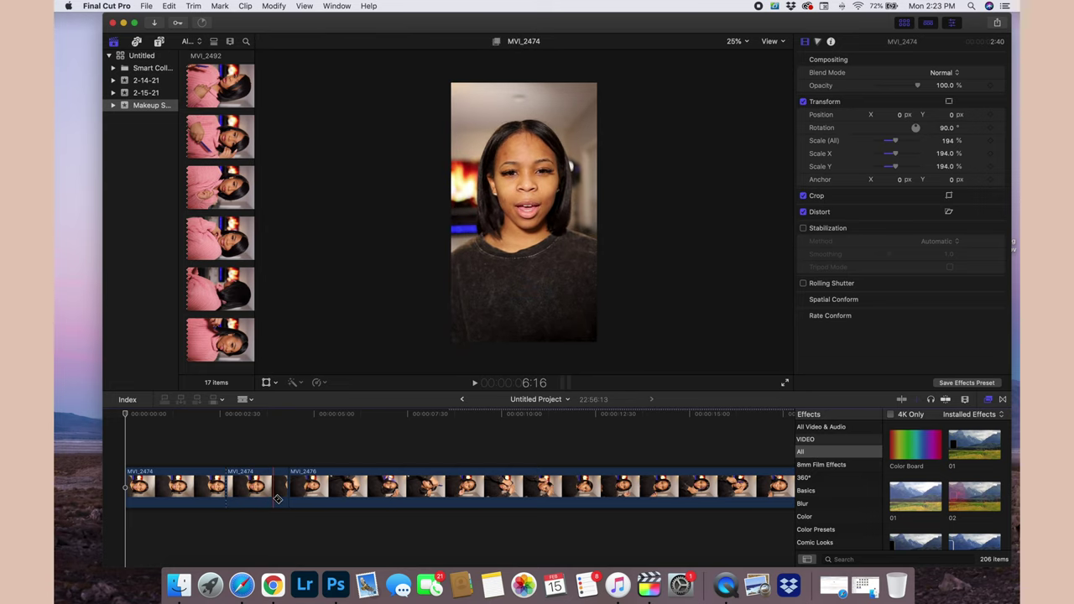
left_click(260, 491)
key("Delete")
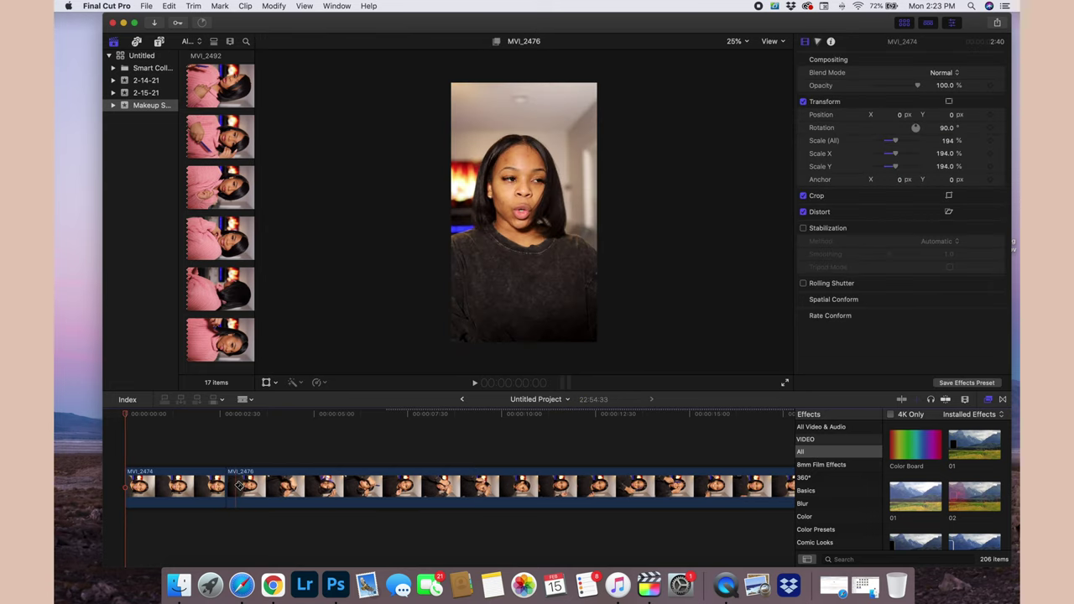
Cut about the first 14 seconds off MVI_2476 and remove them from the timeline.
key("space")
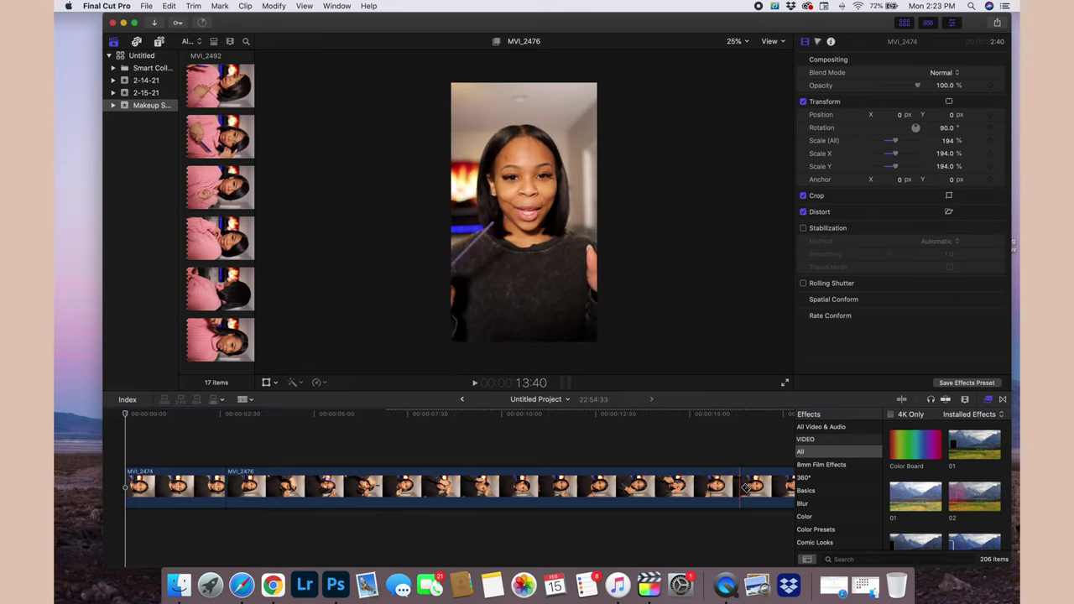
left_click(725, 488)
key("BackSpace")
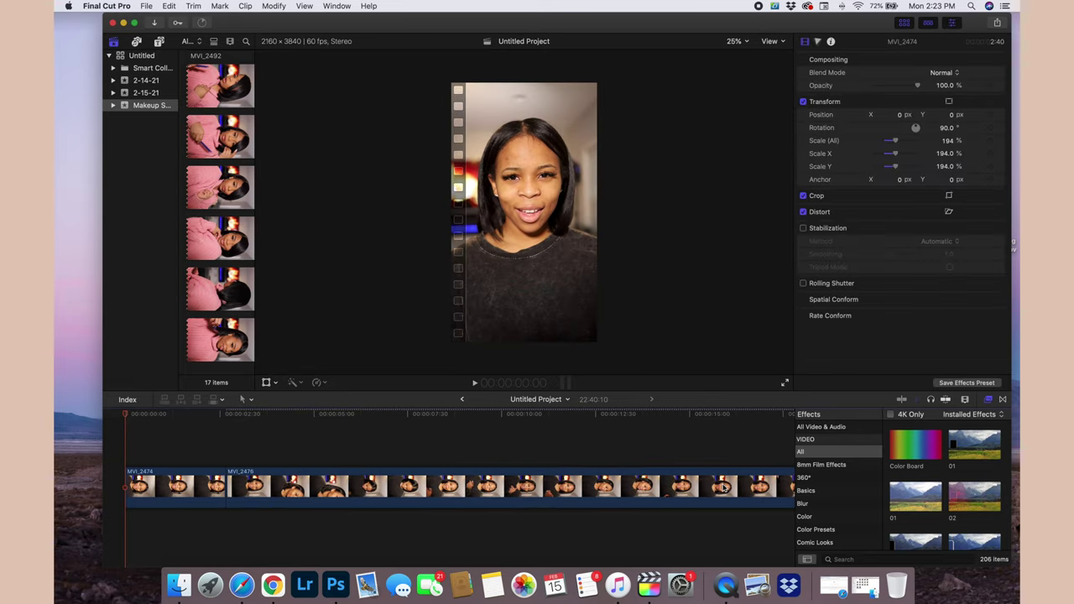
Delete the whole remaining MVI_2476 clip from the timeline.
key("super+minus")
key("super+minus")
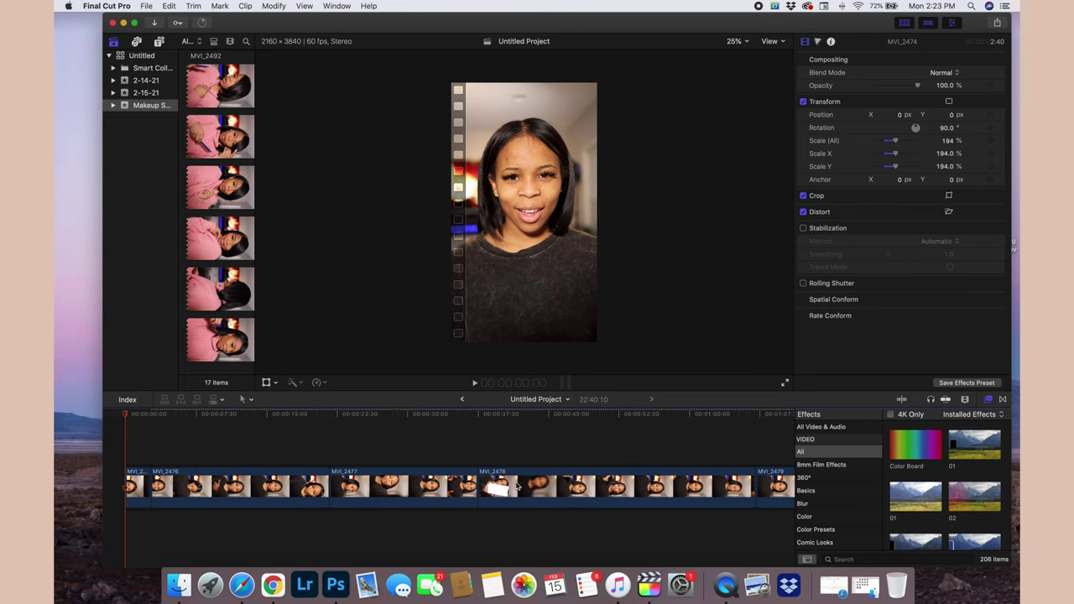
key("b")
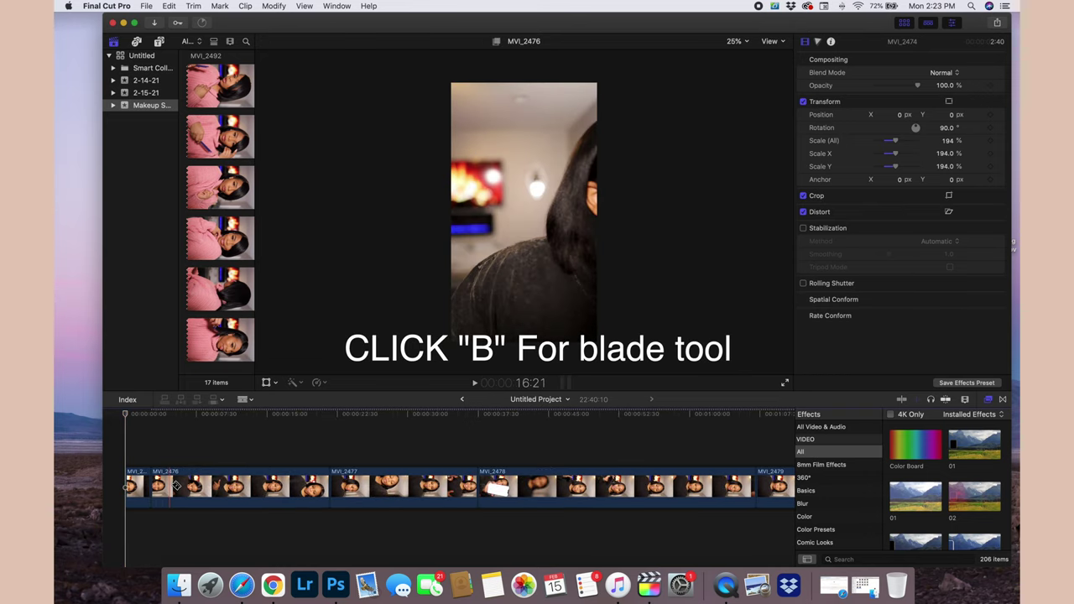
key("a")
left_click(311, 489)
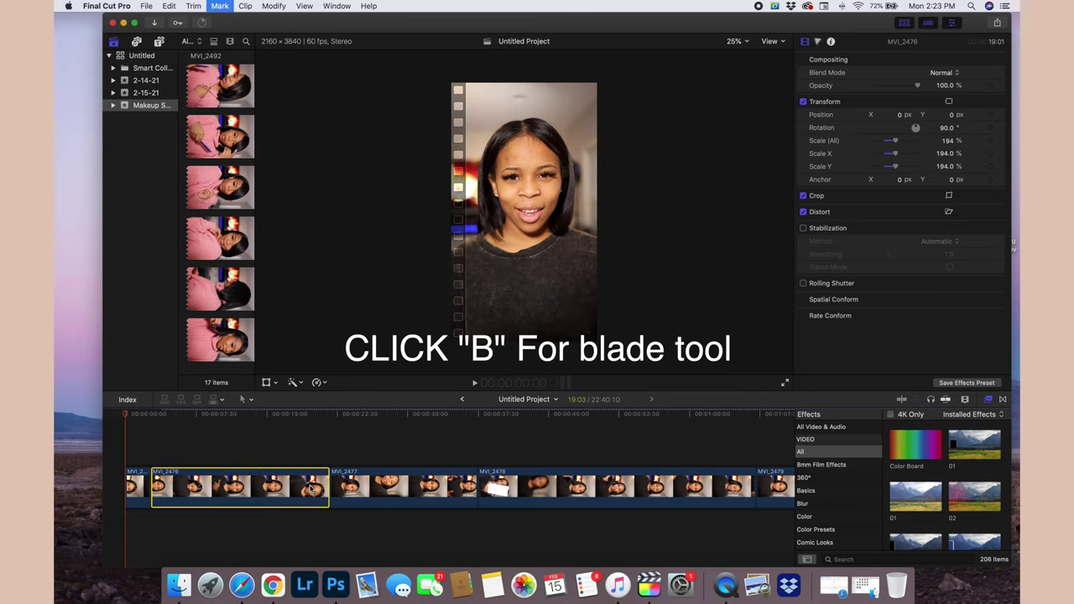
key("Delete")
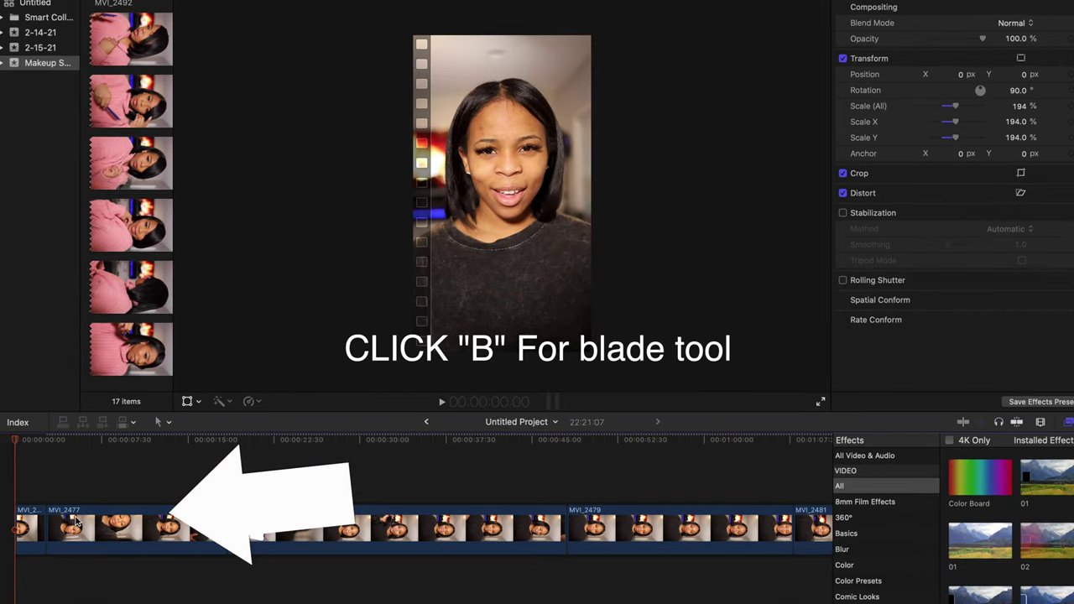
Select MVI_2477 and MVI_2478 together and delete both clips from the timeline.
key("b")
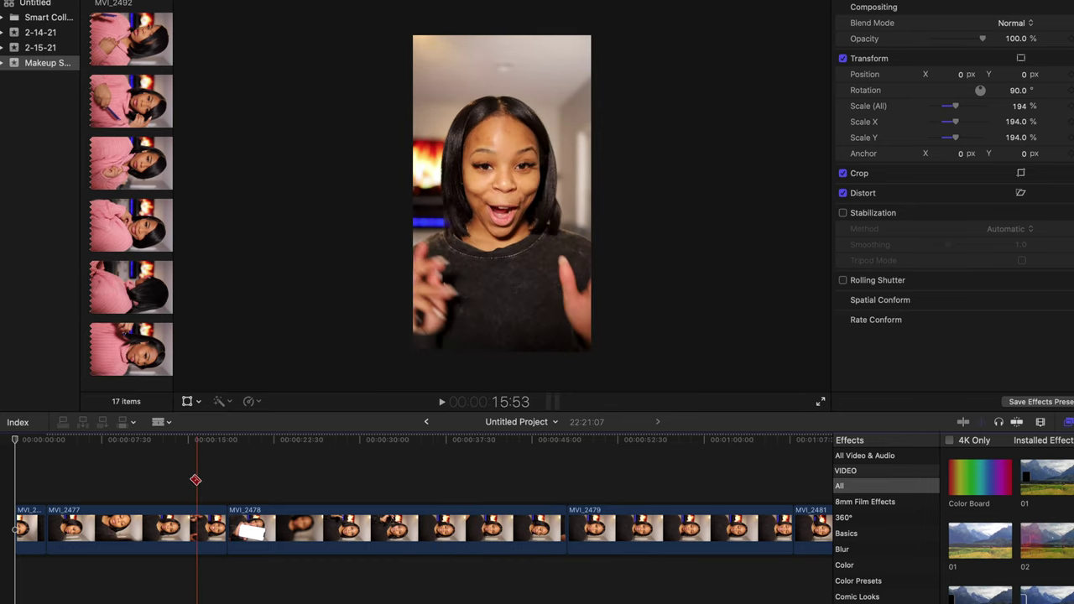
key("a")
left_click_drag(180, 474, 288, 508)
key("BackSpace")
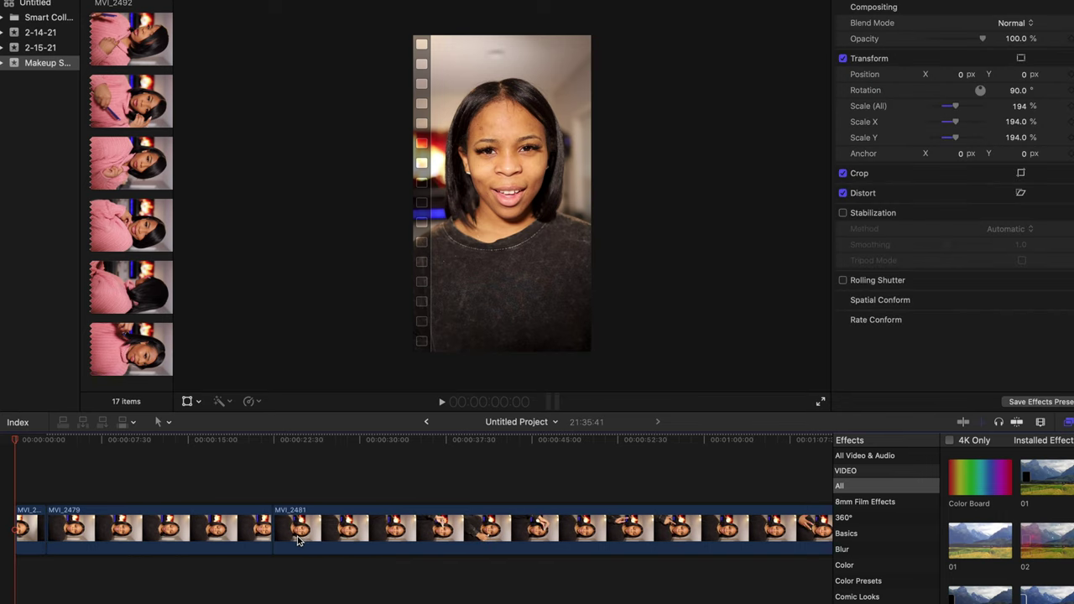
Split MVI_2479 about 5 seconds in with the Blade tool and delete the part before the cut.
key("b")
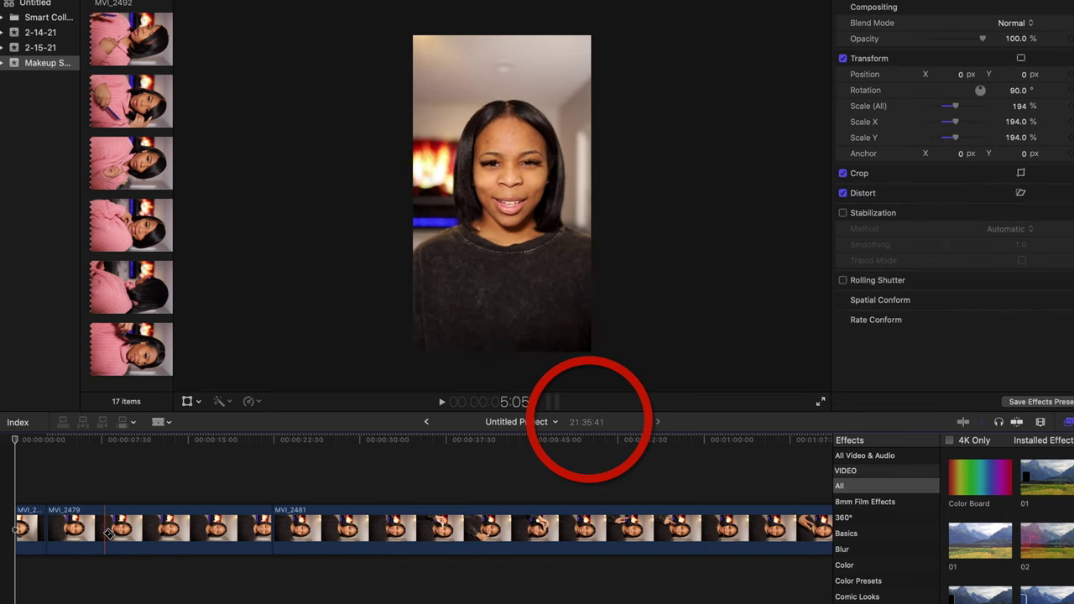
left_click(104, 529)
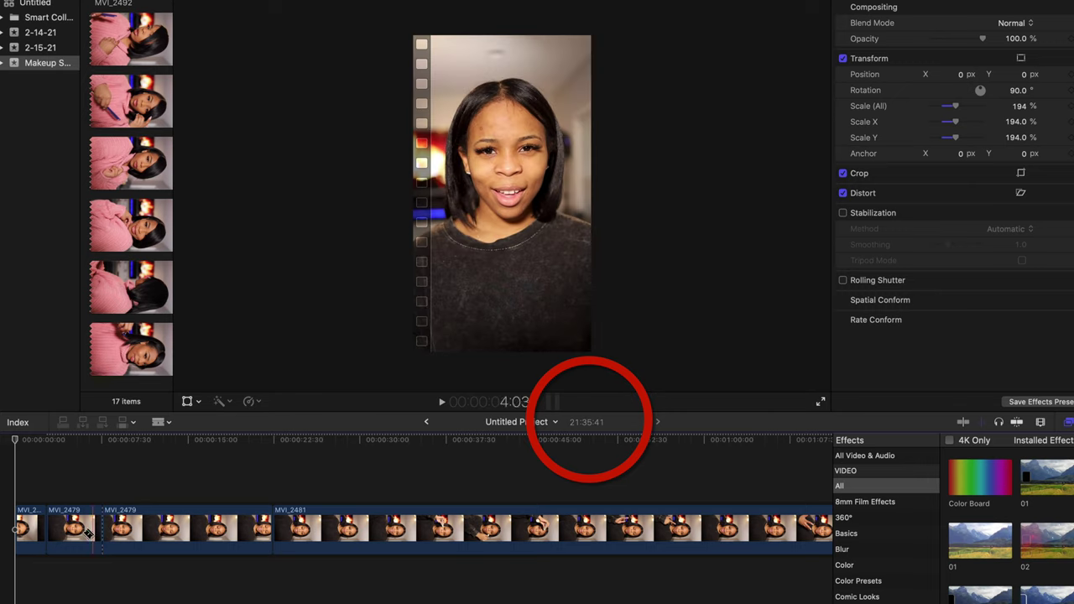
key("a")
left_click(83, 530)
key("Delete")
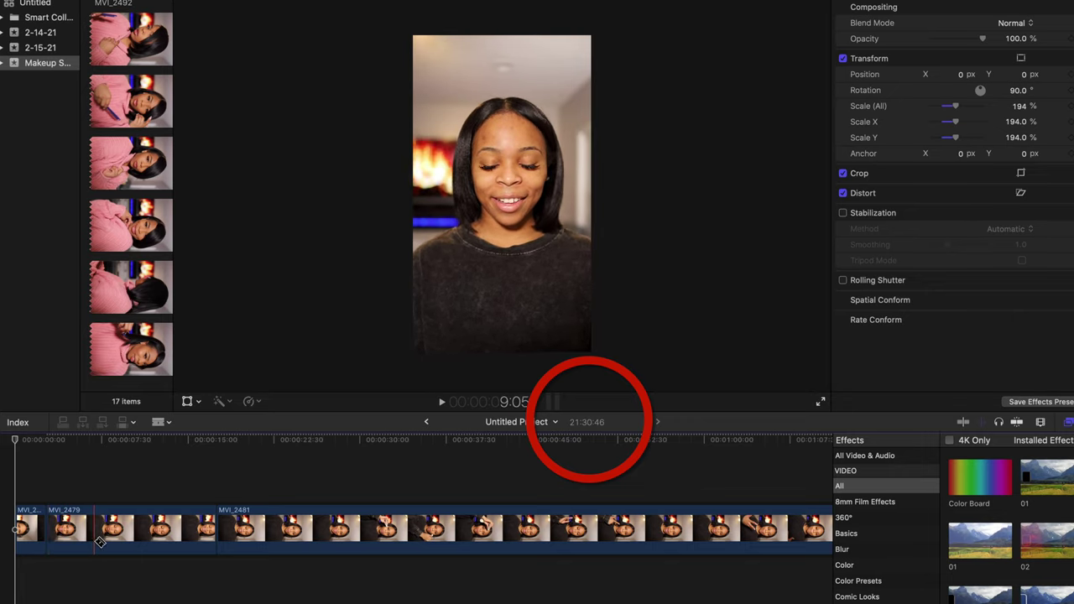
Split MVI_2479 again about 4 seconds in and delete the short MVI_2474 clip at the start of the timeline.
left_click(94, 530)
left_click(26, 527)
key("Delete")
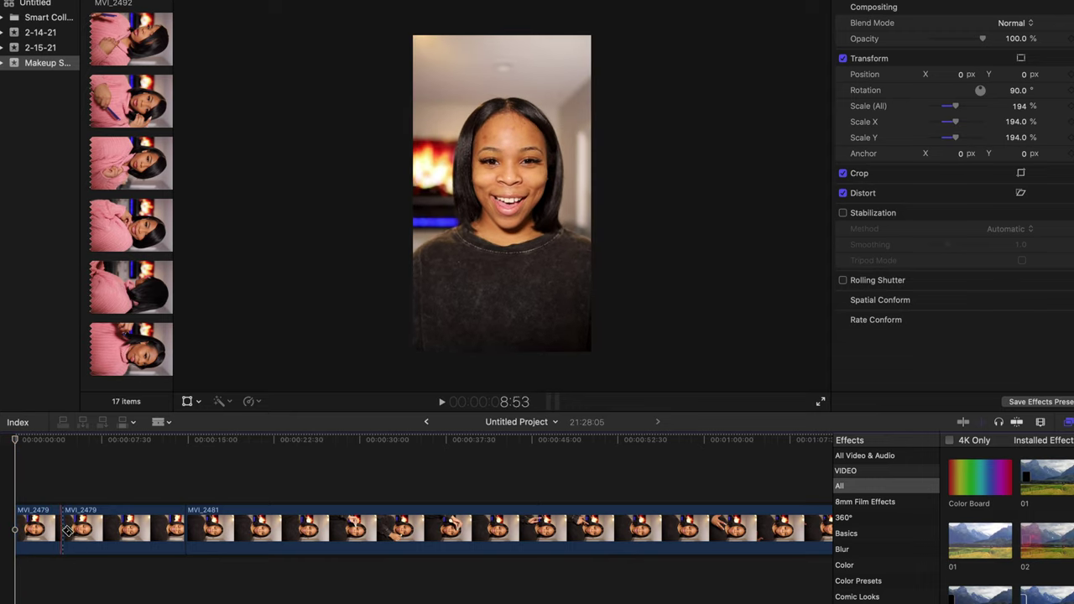
Trim about 7 seconds off the second MVI_2479 segment.
key("alt+[")
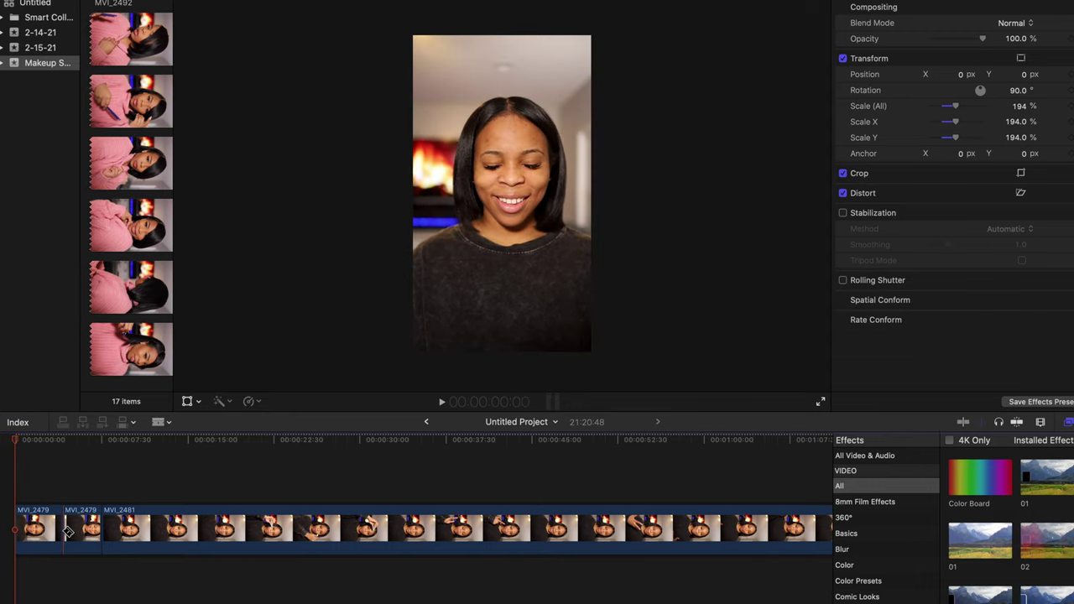
left_click(25, 528)
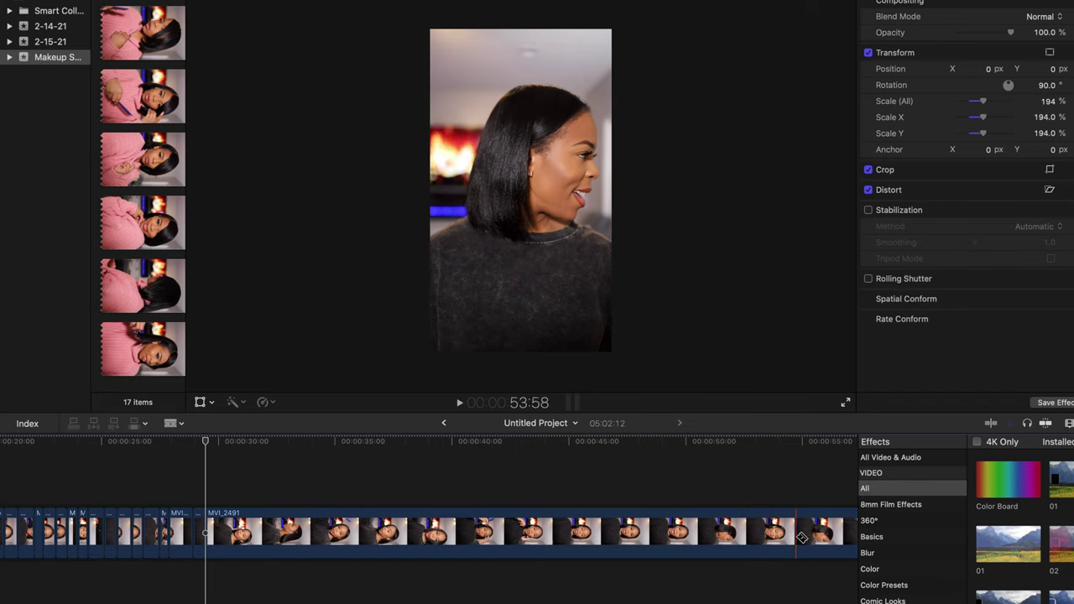
Split MVI_2491 around the wanted moments and delete the unwanted middle segment of about 23 seconds.
left_click(734, 541)
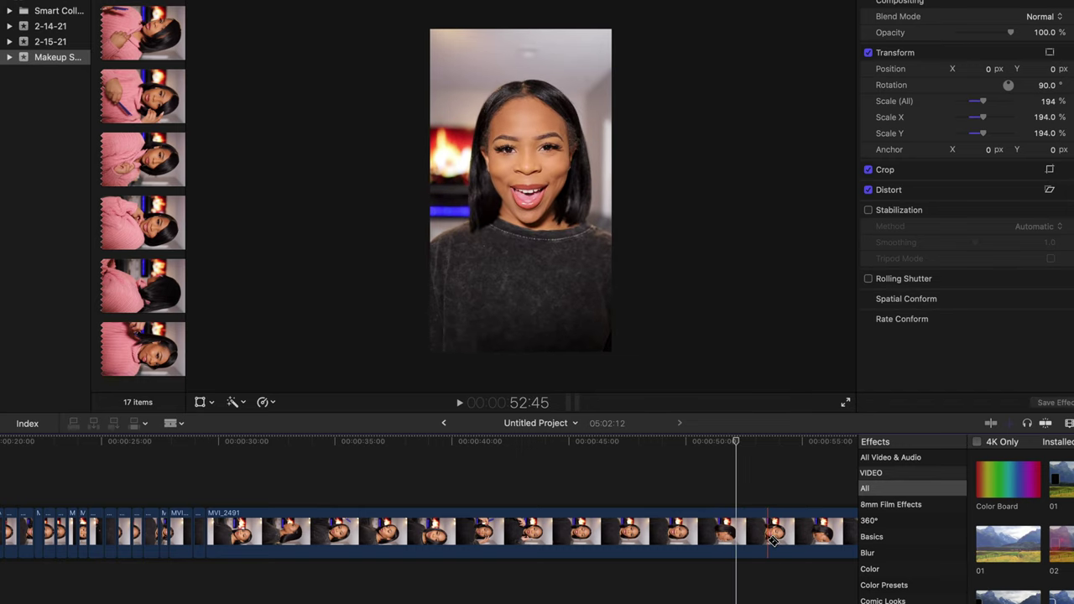
left_click(766, 537)
key("a")
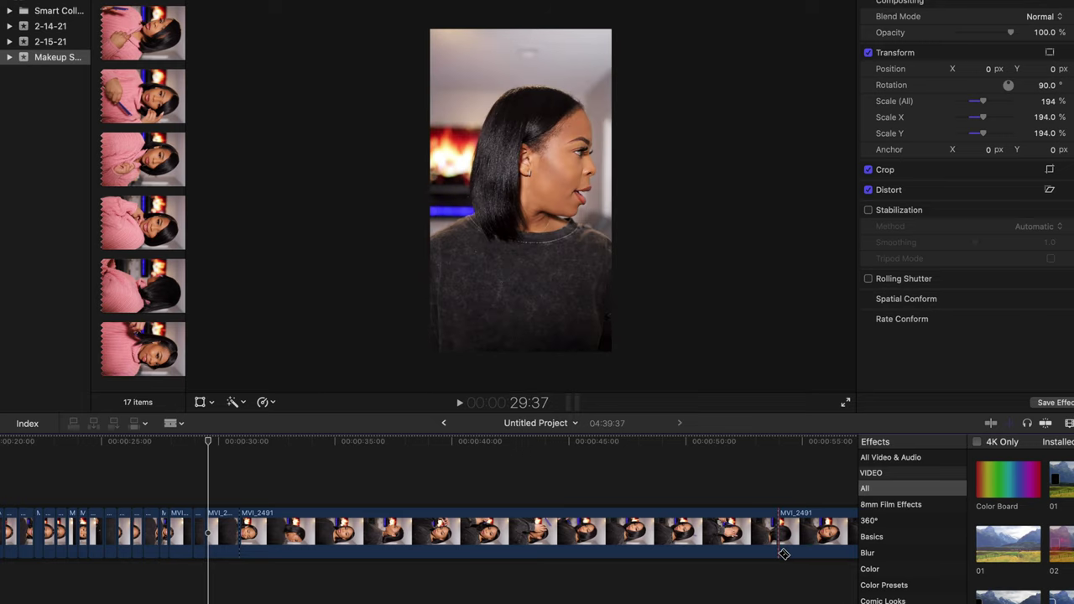
left_click(733, 546)
key("BackSpace")
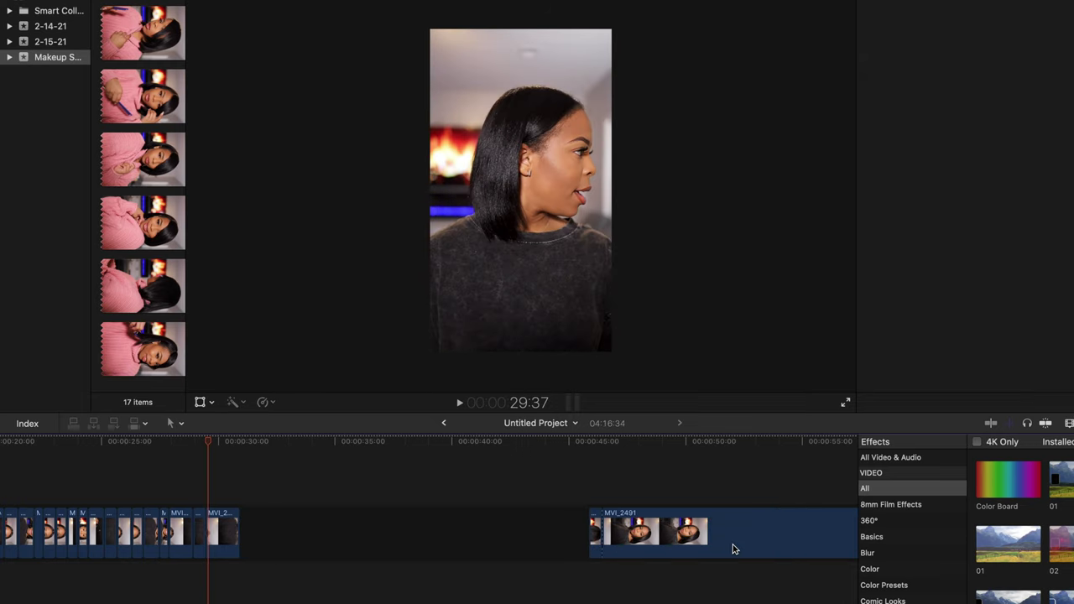
Isolate a piece of MVI_2491 about one second long and delete the long MVI_2491 segments before and after it.
key("t")
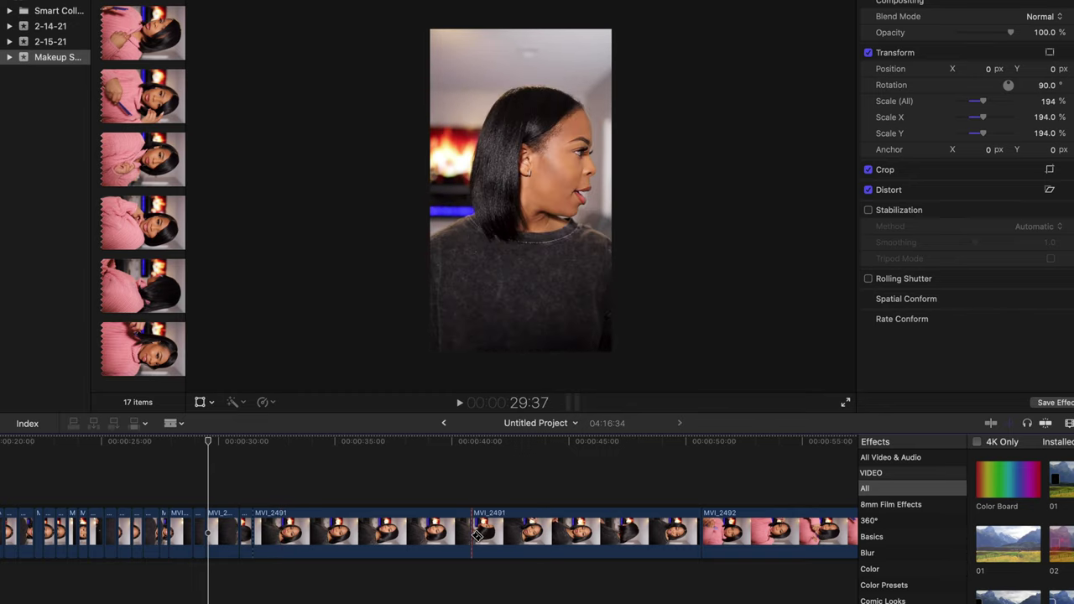
left_click(504, 539)
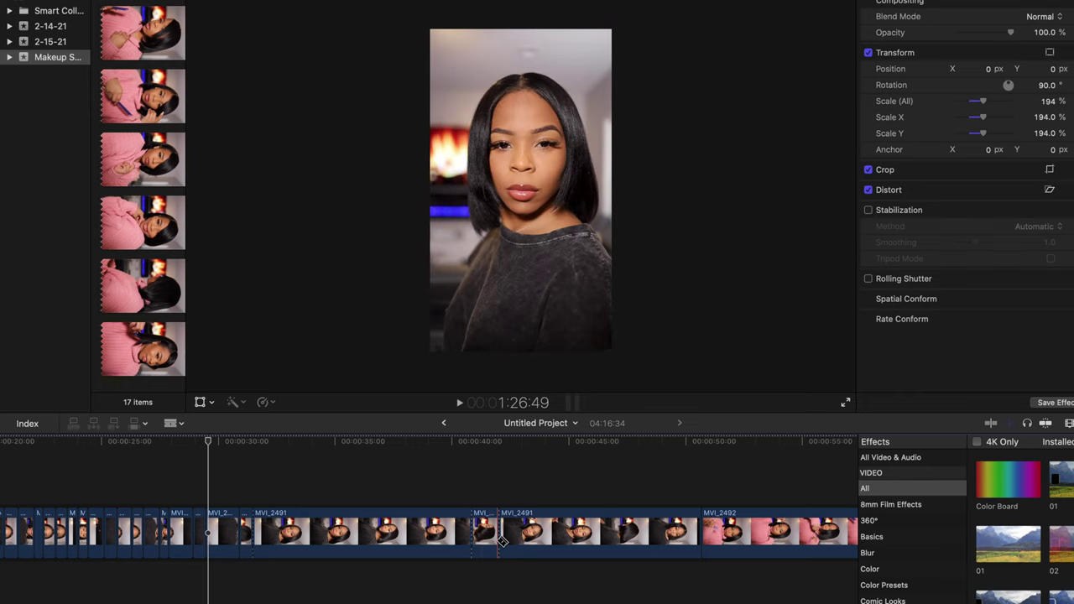
left_click(319, 536)
key("Delete")
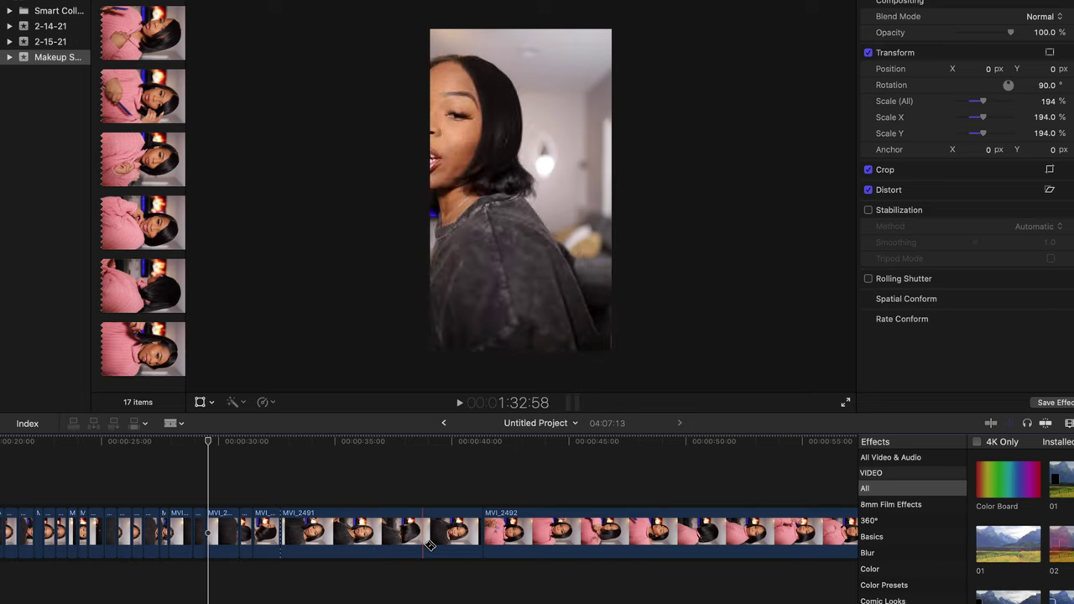
left_click(446, 544)
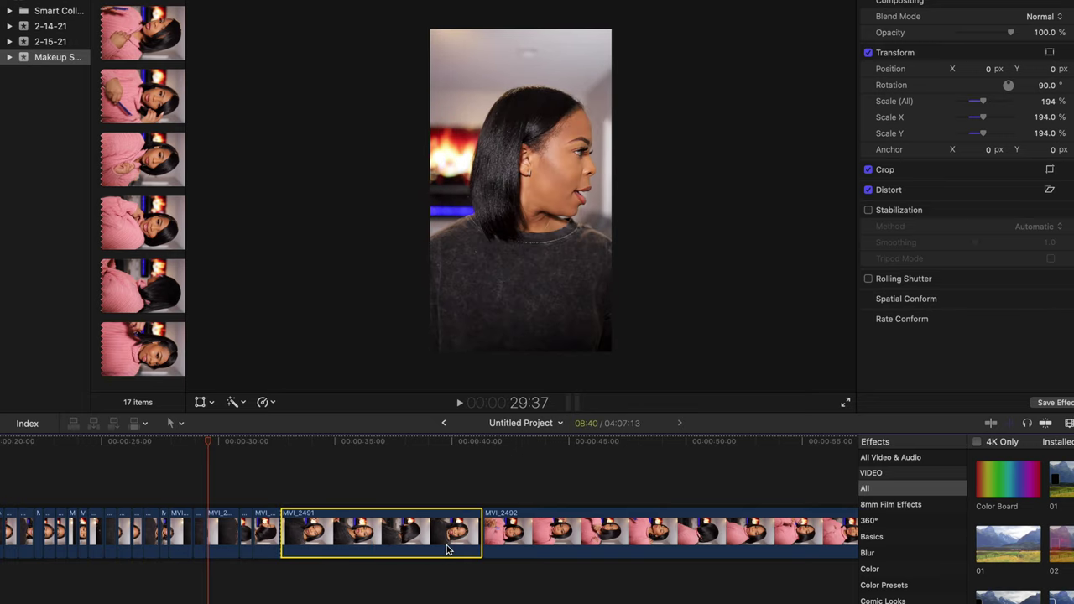
key("Delete")
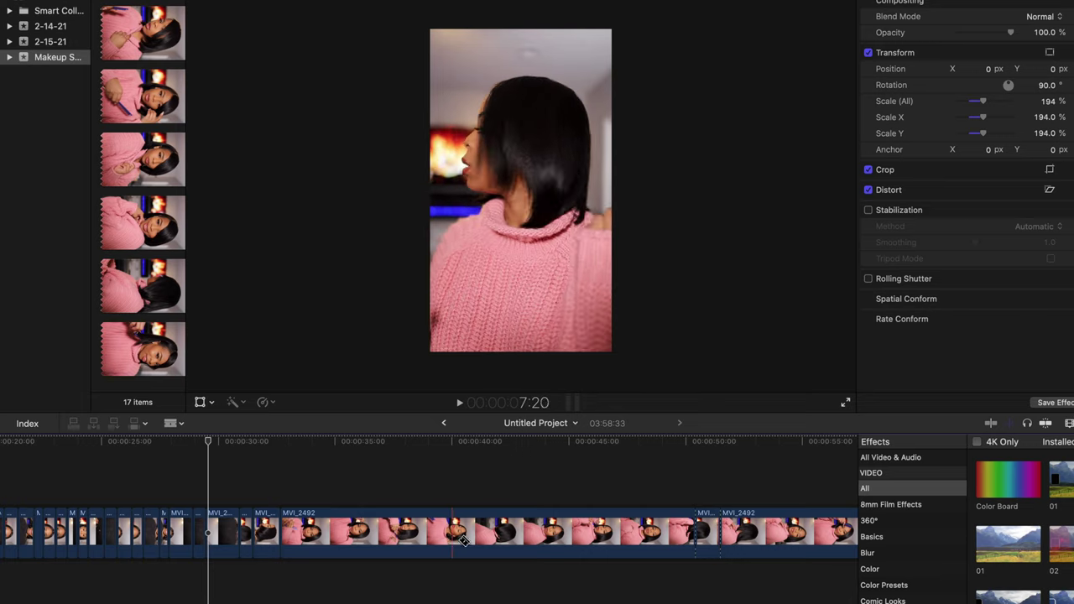
Select the first two MVI_2492 segments together and delete them from the timeline.
key("a")
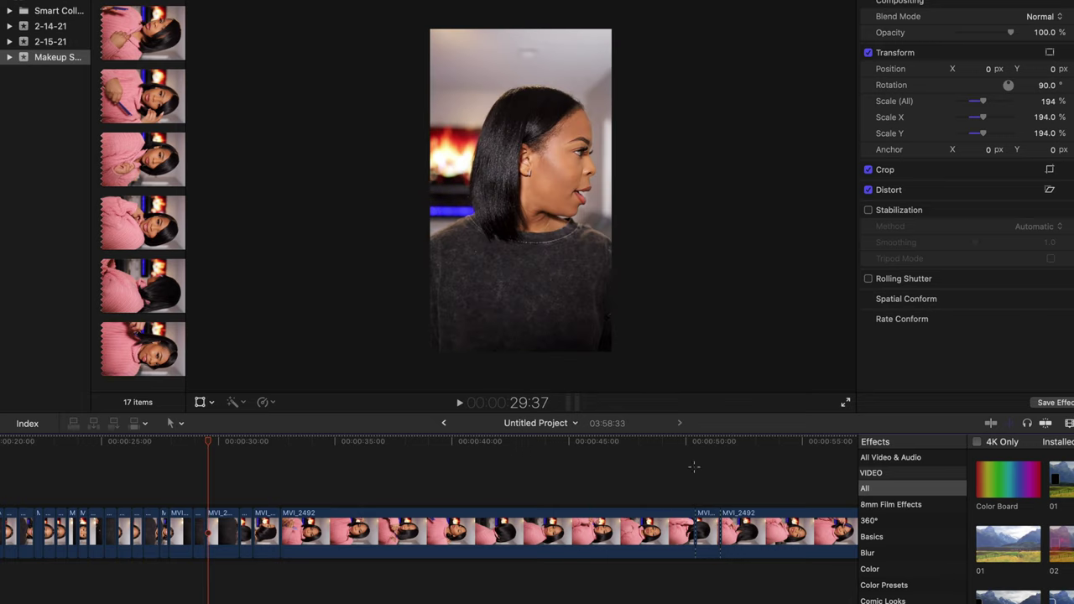
left_click_drag(694, 467, 702, 541)
key("BackSpace")
key("b")
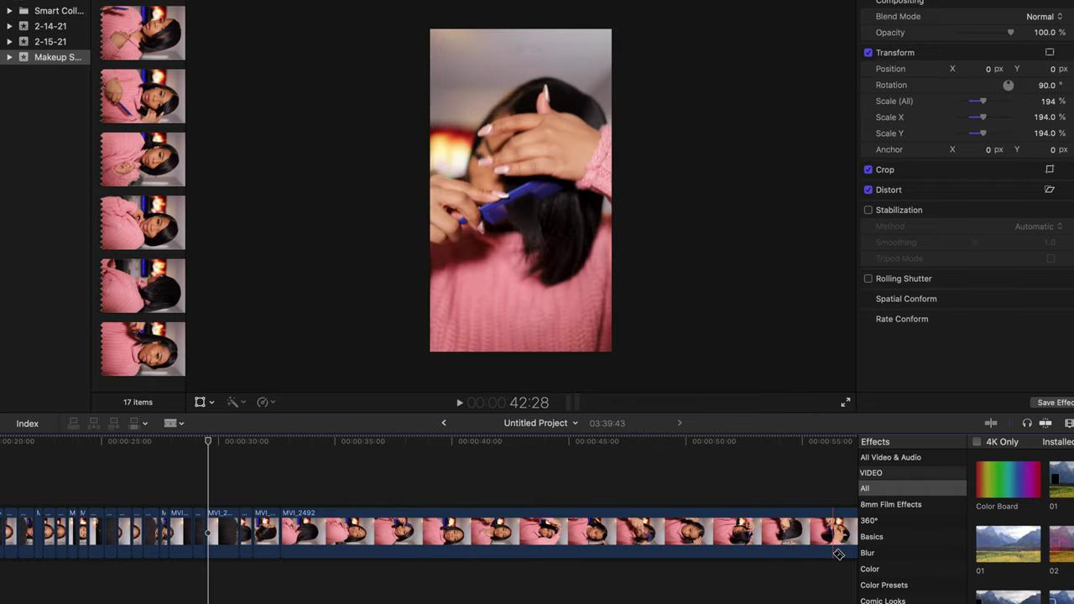
Split the long MVI_2492 clip and delete two unwanted segments of about 24 and 5 seconds from its beginning.
left_click(841, 545)
key("Delete")
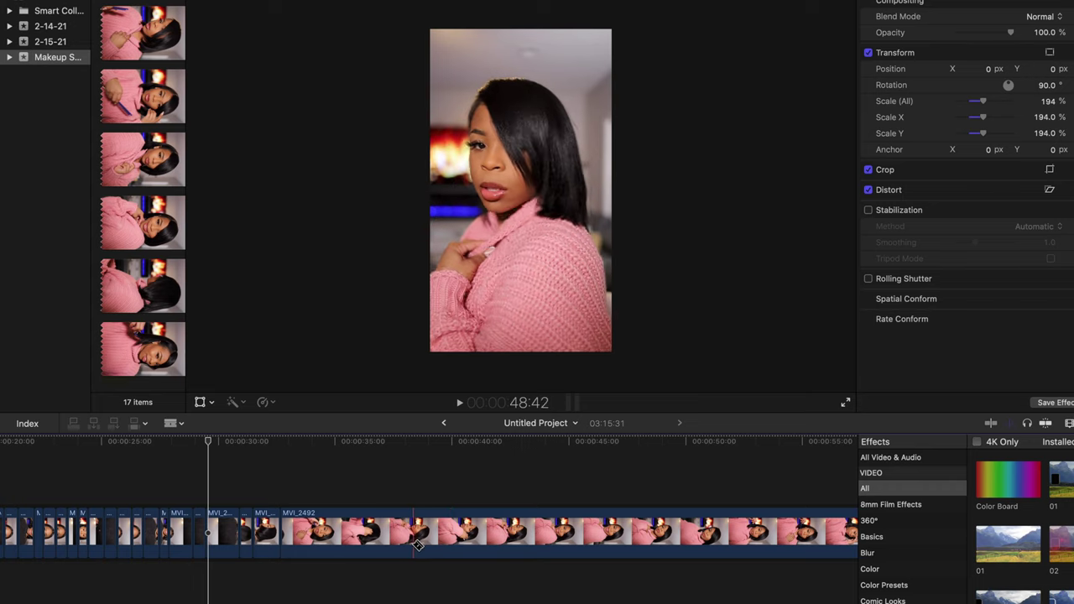
left_click(402, 545)
key("a")
left_click(355, 546)
key("Delete")
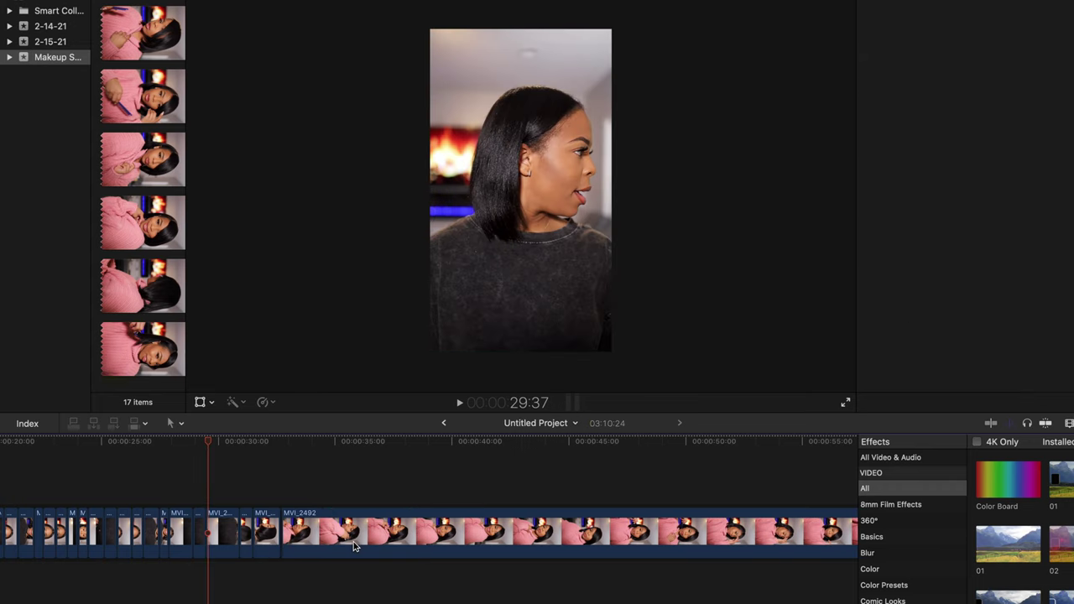
Split the long MVI_2492 clip at three points and delete the unwanted segment of about six seconds after the first cut.
key("b")
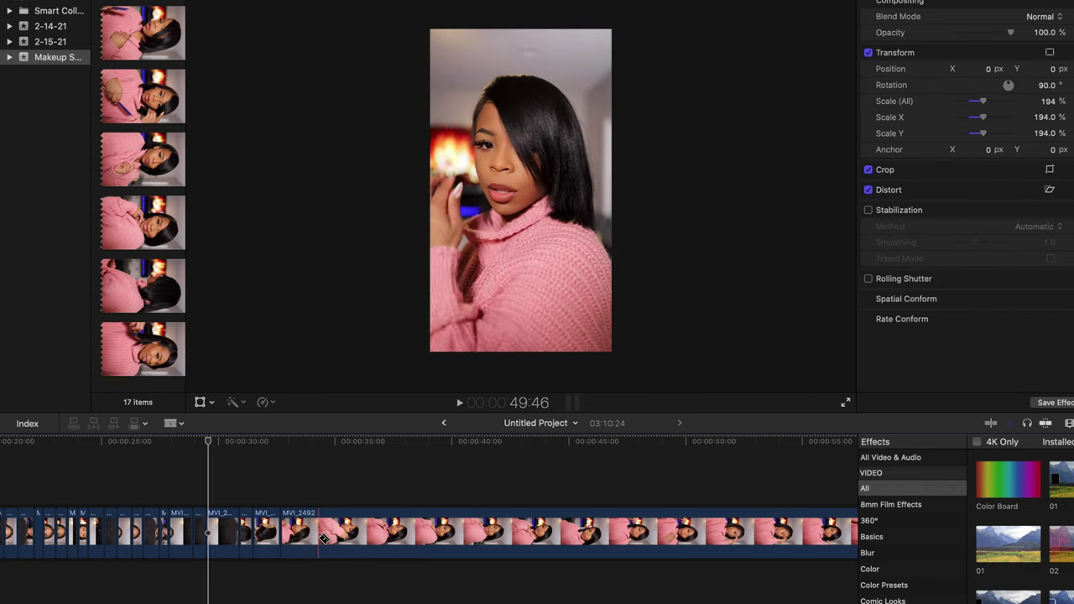
key("super+b")
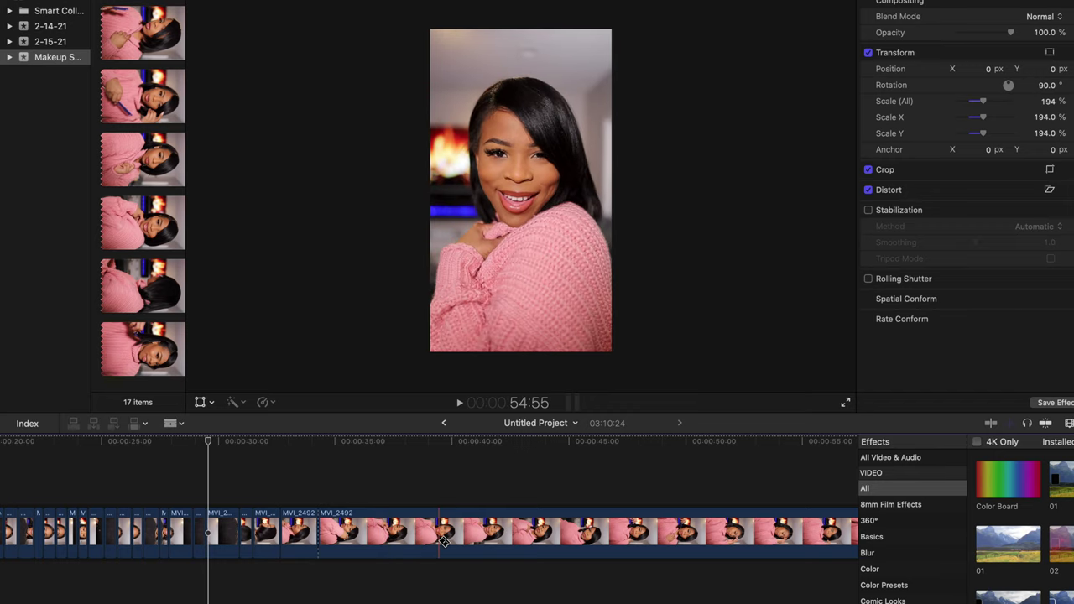
left_click(461, 537)
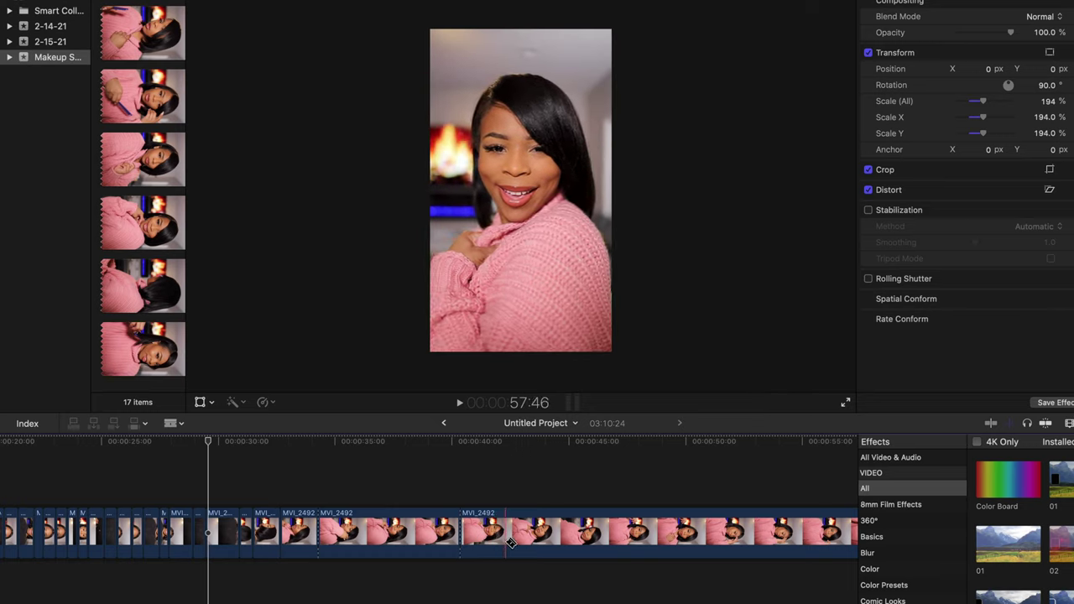
left_click(499, 537)
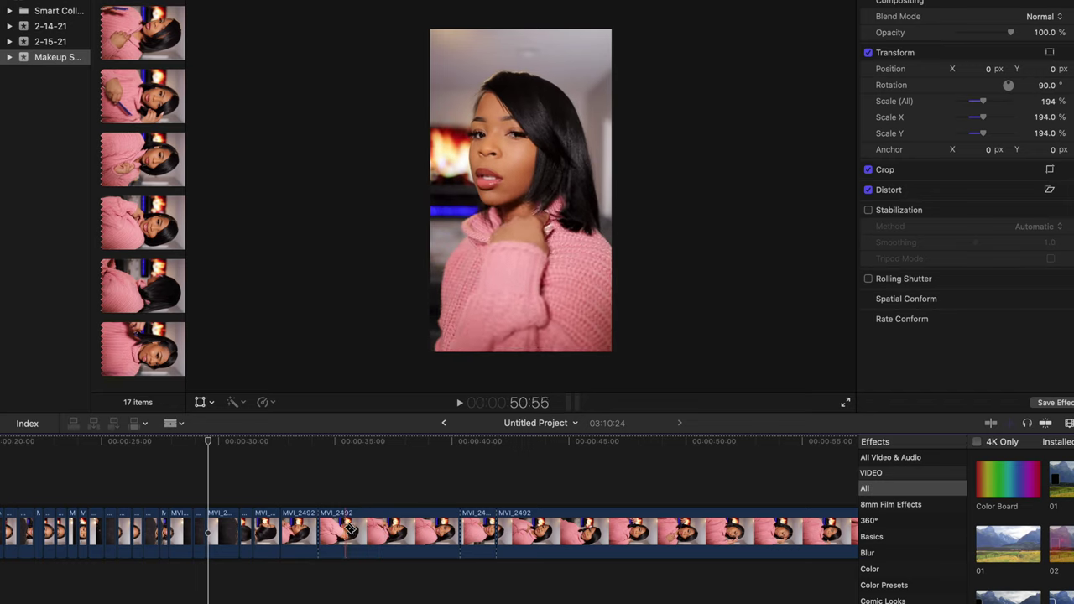
left_click(342, 528)
key("Delete")
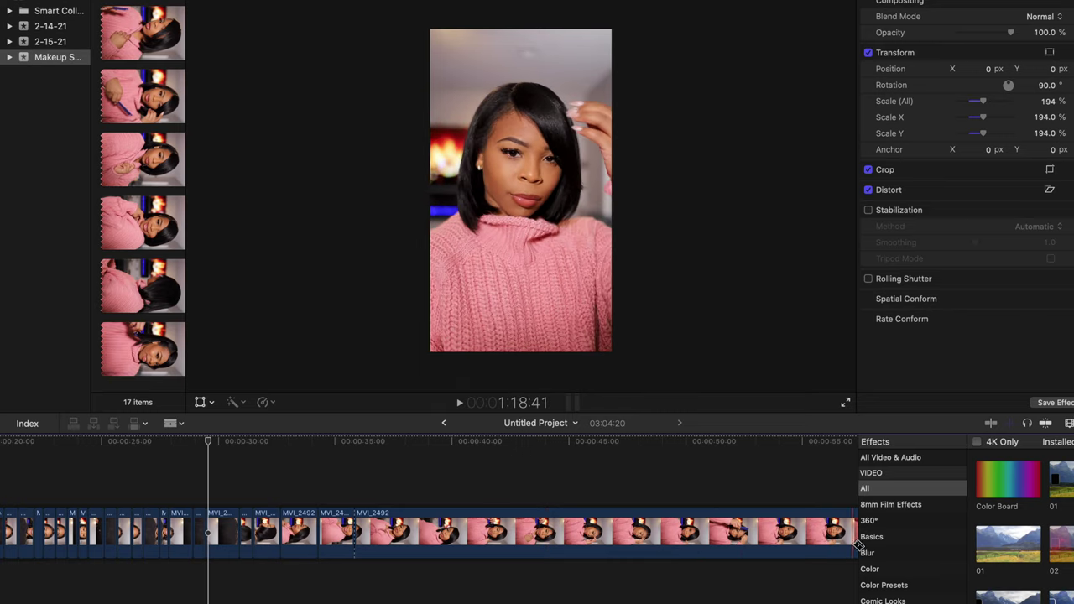
Split the last MVI_2492 segment again and delete about 21 seconds of unwanted footage.
left_click(775, 545)
key("Delete")
key("super+minus")
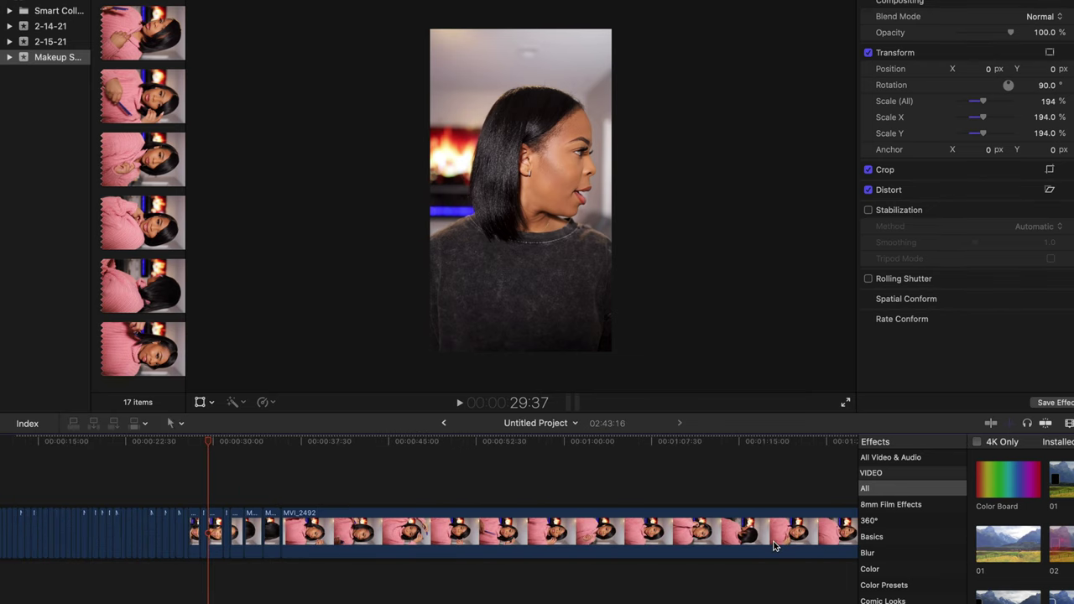
Cut the wanted moments out of the remaining MVI_2492 footage and delete its final segment of about 14 seconds.
key("b")
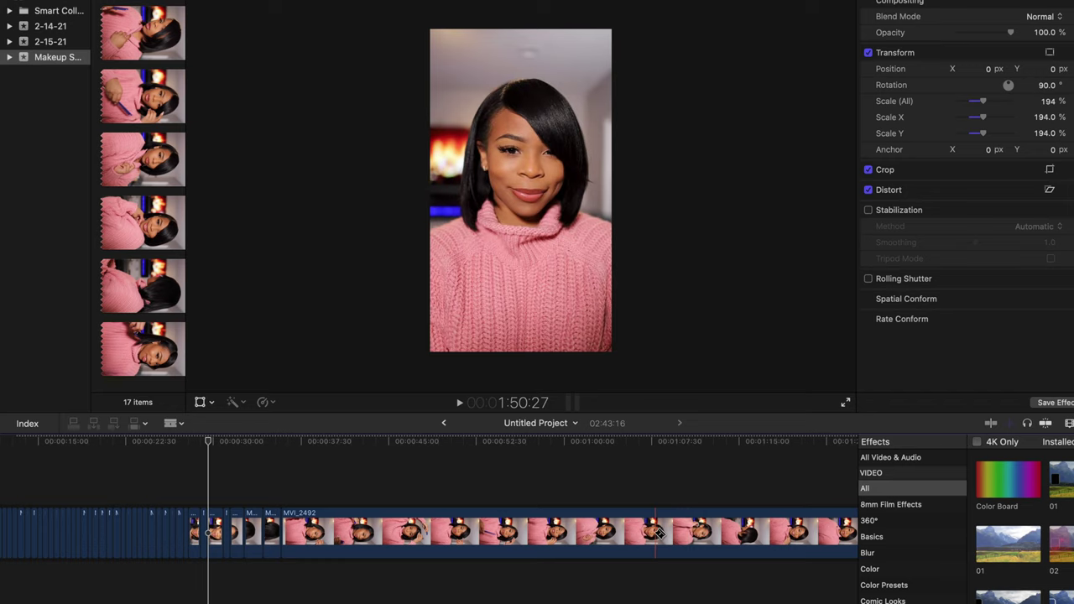
left_click(631, 539)
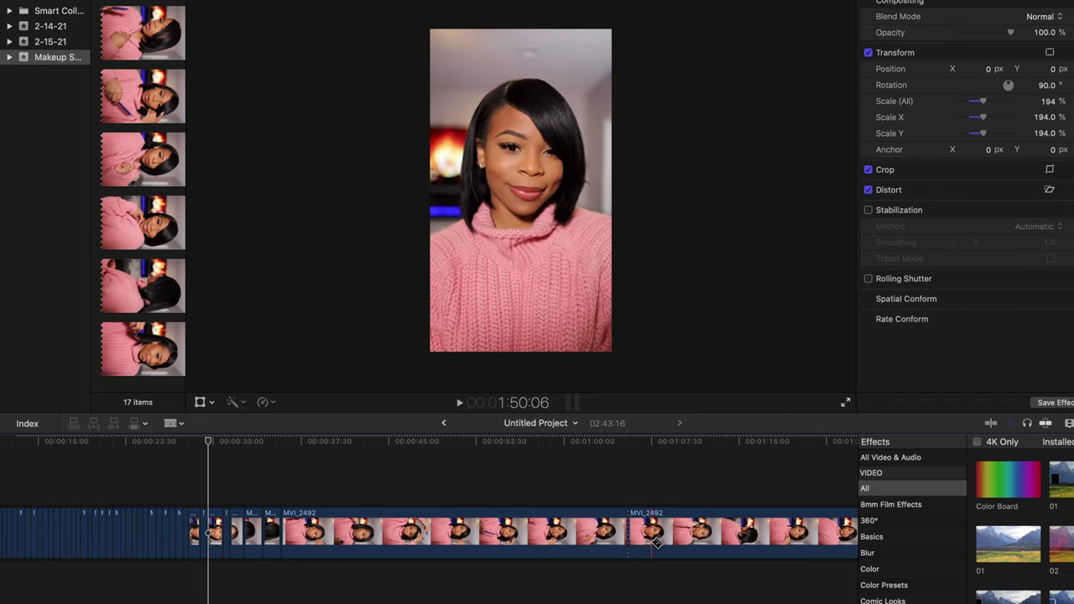
left_click(667, 541)
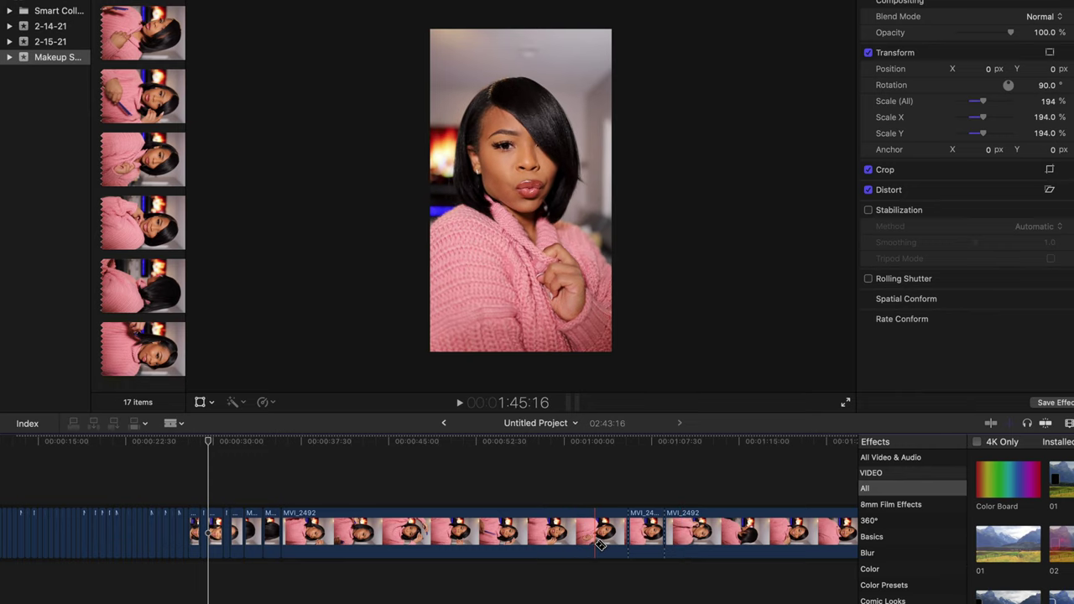
left_click(591, 546)
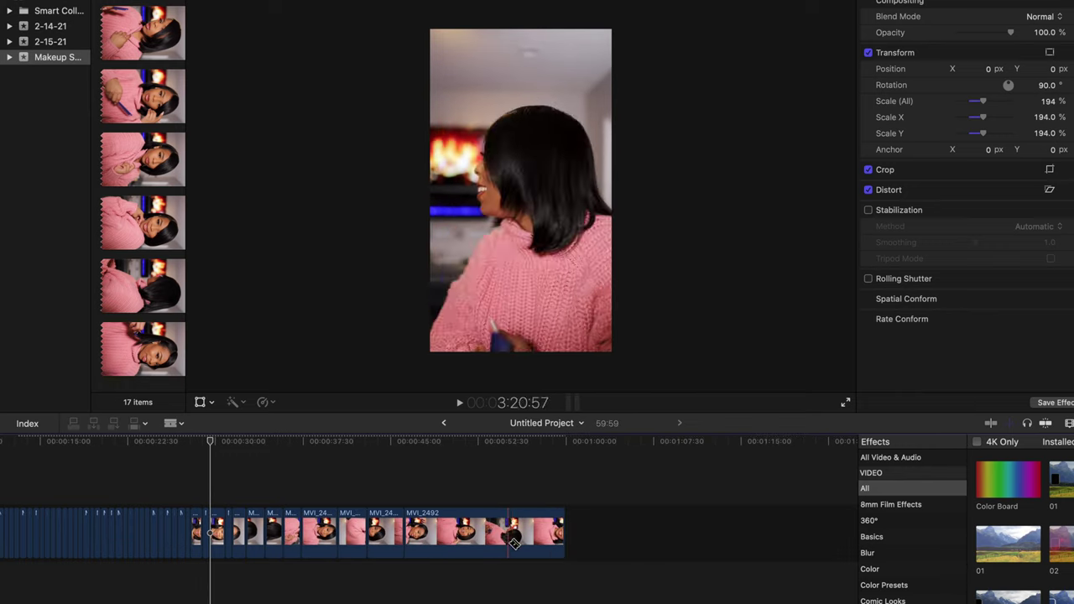
left_click(553, 542)
key("Delete")
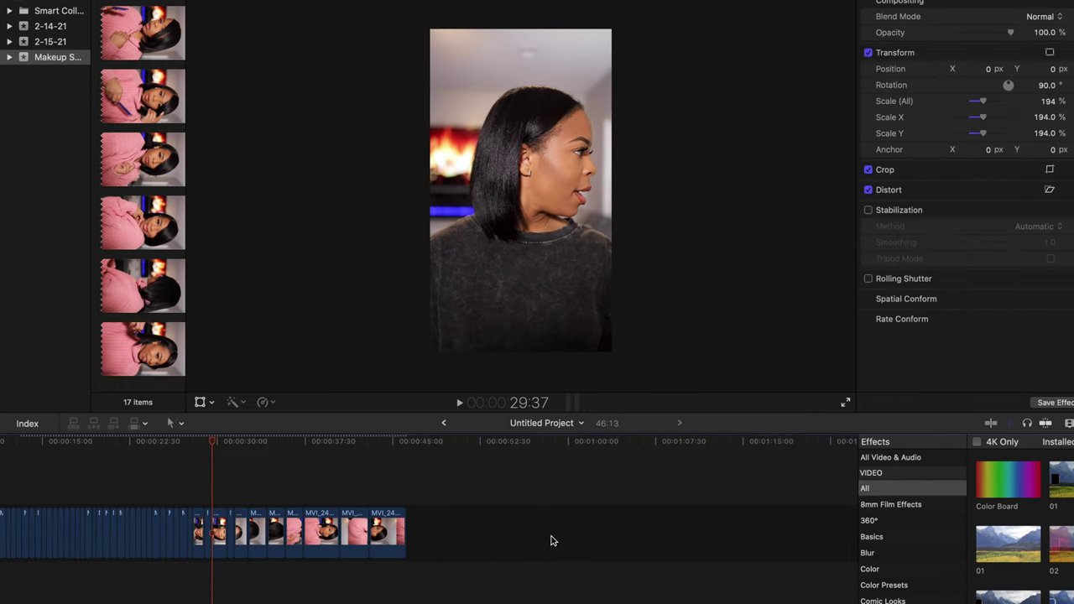
Move the first long MVI_2491 segment, about 1.4 seconds, behind the other MVI_2491 segments, directly before MVI_2492.
key("super+equal")
key("super+equal")
key("super+equal")
scroll(487, 536, "right", 5)
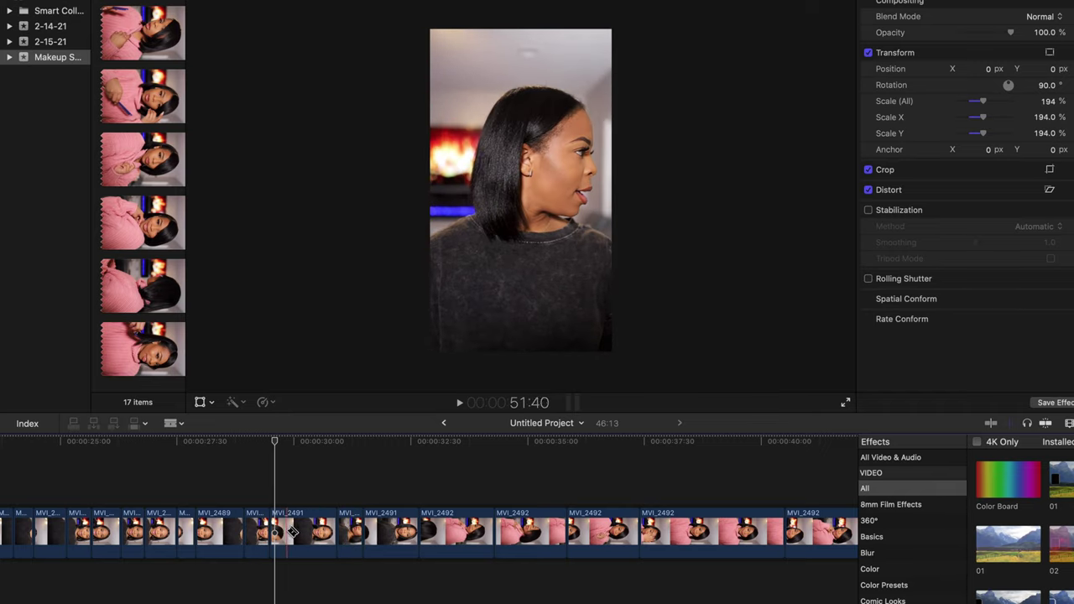
left_click_drag(287, 535, 407, 549)
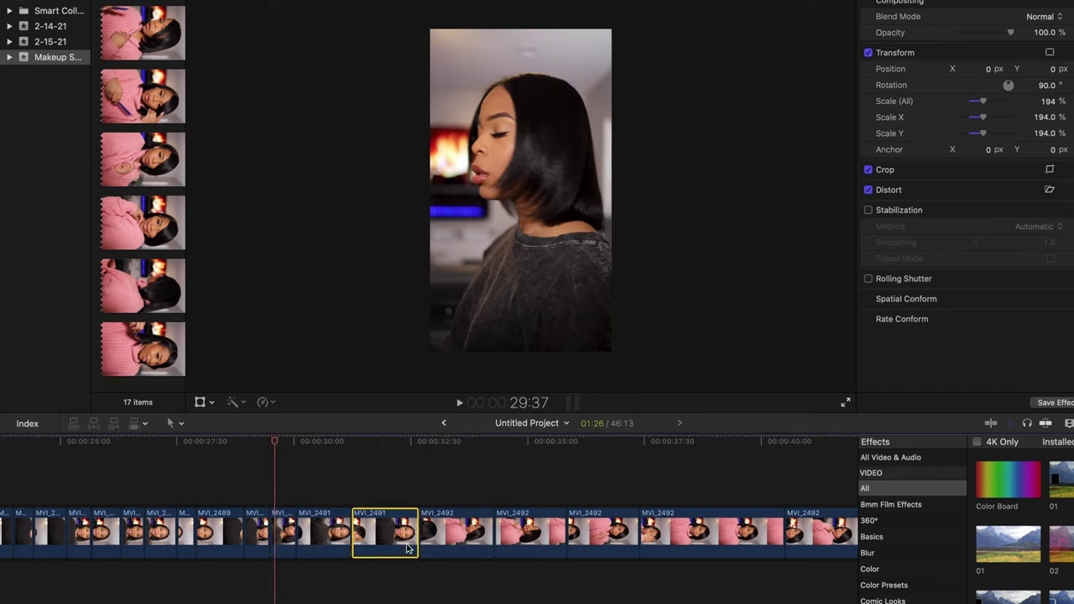
Play back the reordered MVI_2491 segments and their transition into the first MVI_2492 segment.
left_click(352, 492)
key("space")
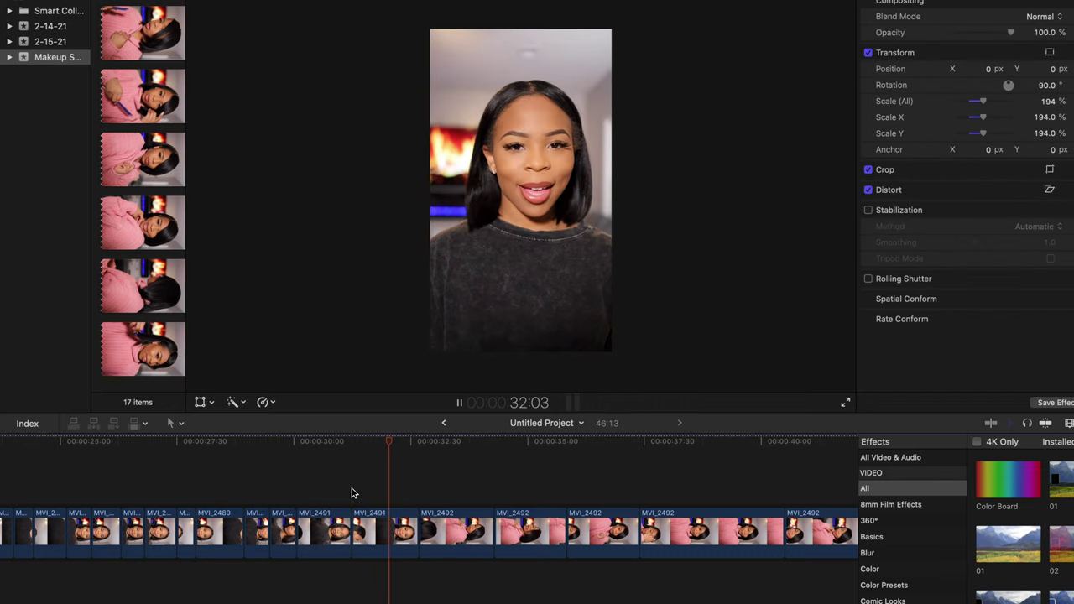
key("space")
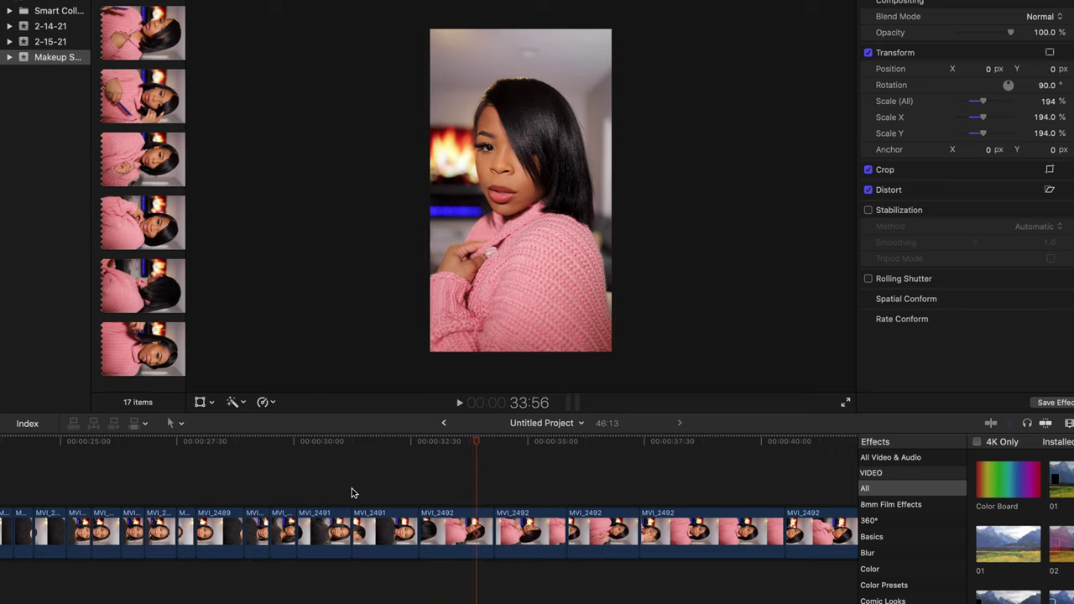
left_click(354, 503)
key("space")
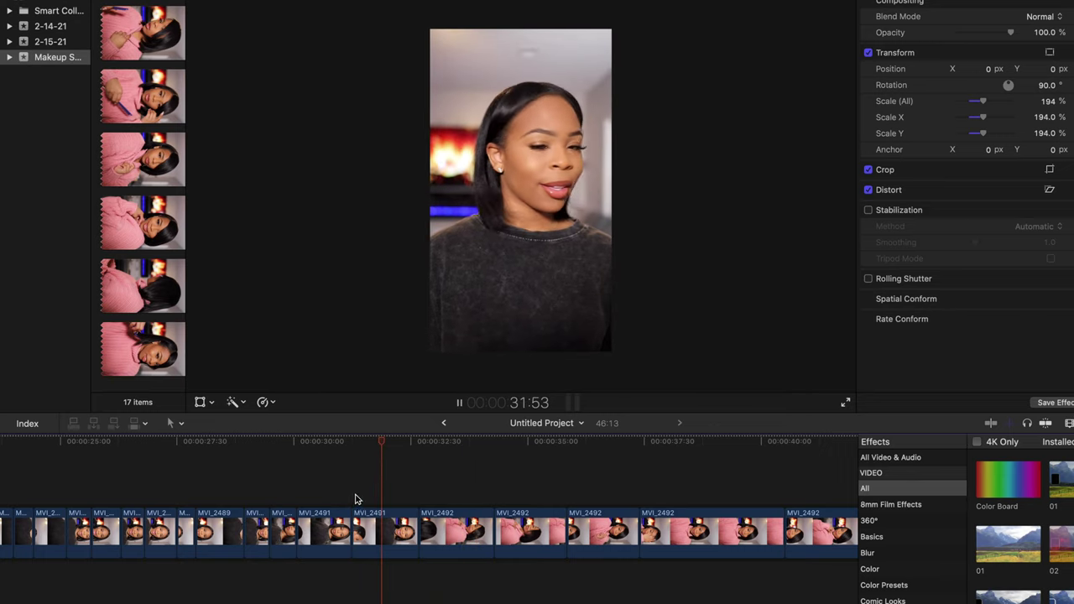
key("space")
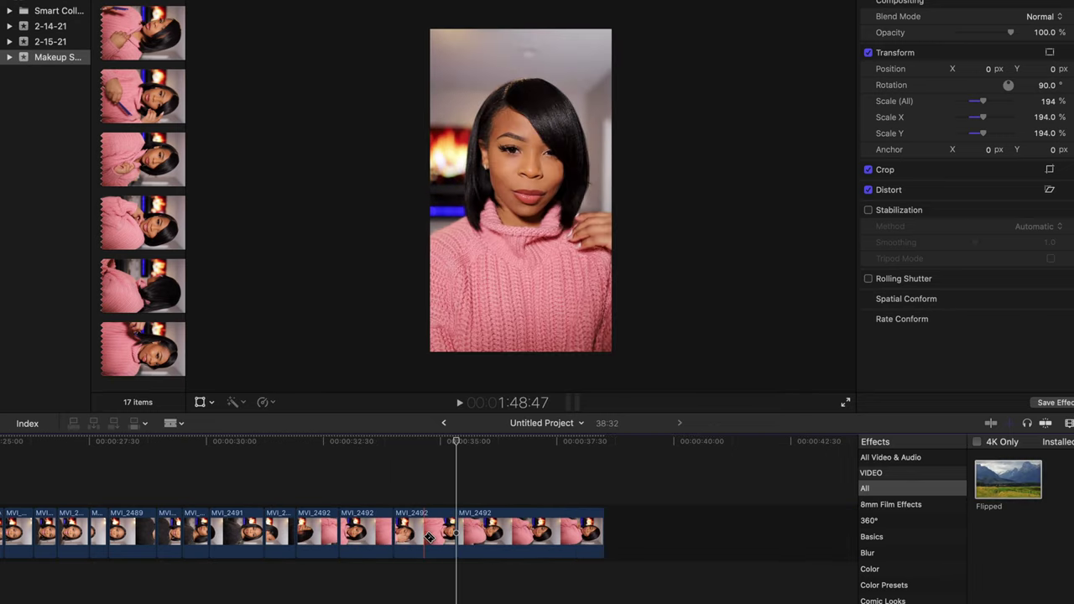
key("space")
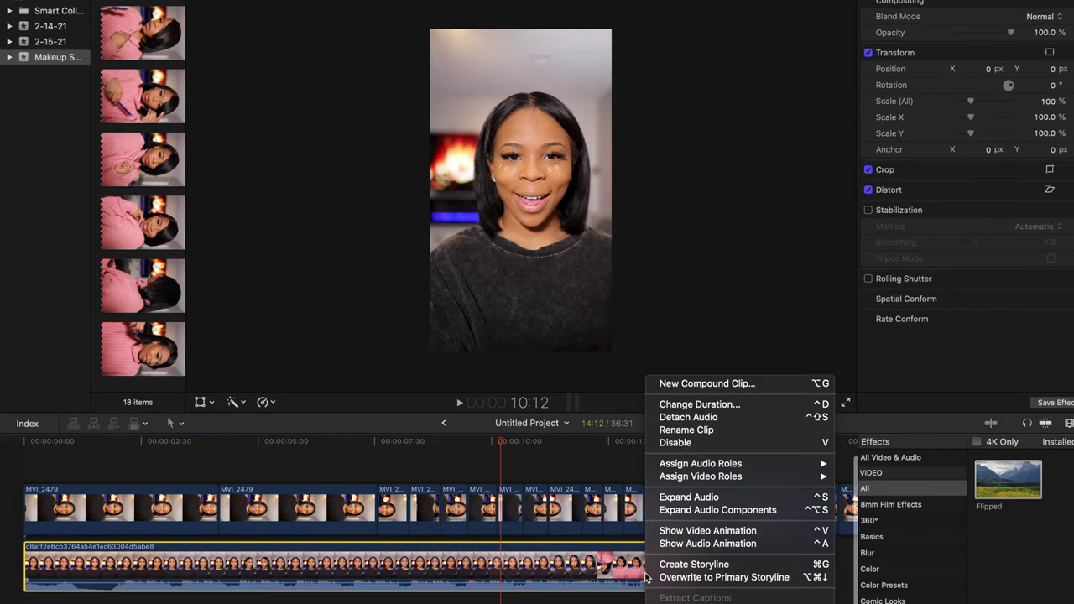
Detach the audio from the connected clip below the primary storyline and delete its video part, keeping only the sound.
left_click(681, 417)
scroll(650, 524, "down", 2)
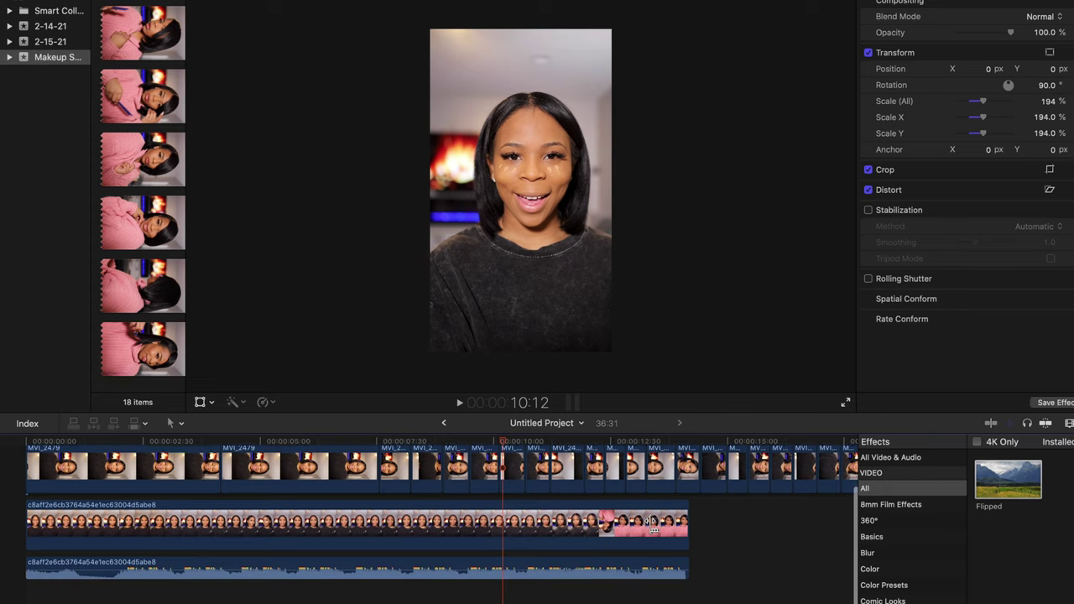
left_click(675, 535)
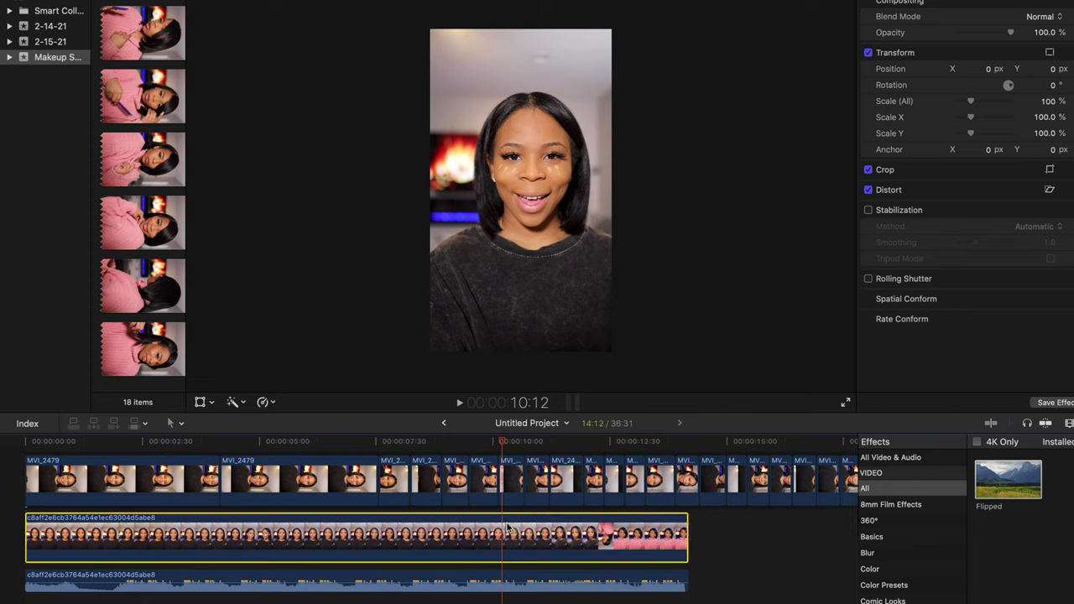
key("Delete")
scroll(276, 569, "up", 2)
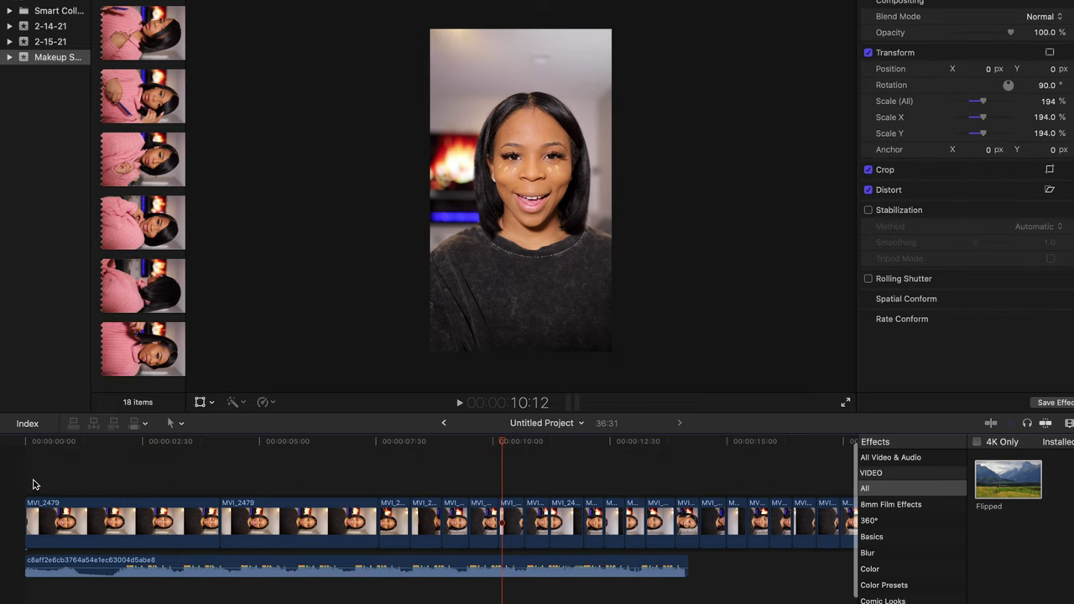
Move the detached audio clip to start at the second MVI_2479 segment and play back how it matches.
key("Home")
key("space")
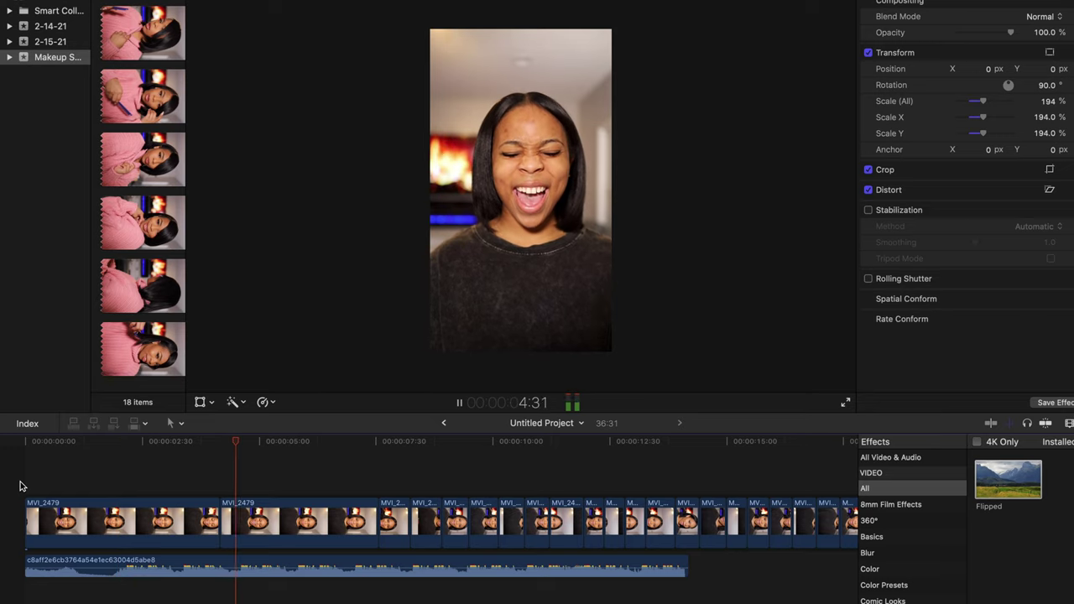
key("space")
key("b")
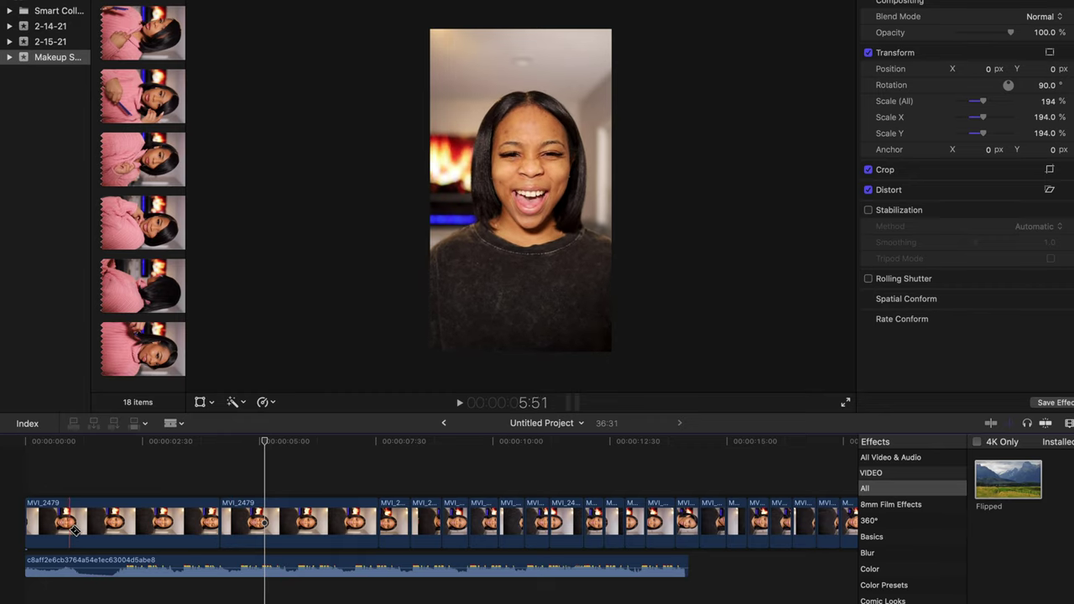
key("a")
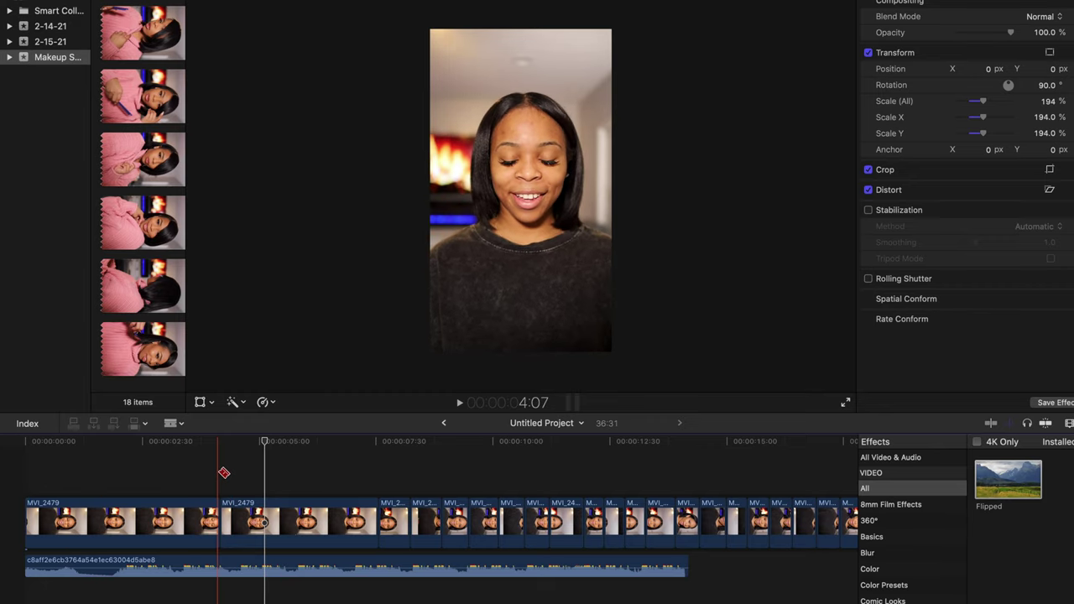
left_click(140, 561)
left_click_drag(140, 560, 335, 564)
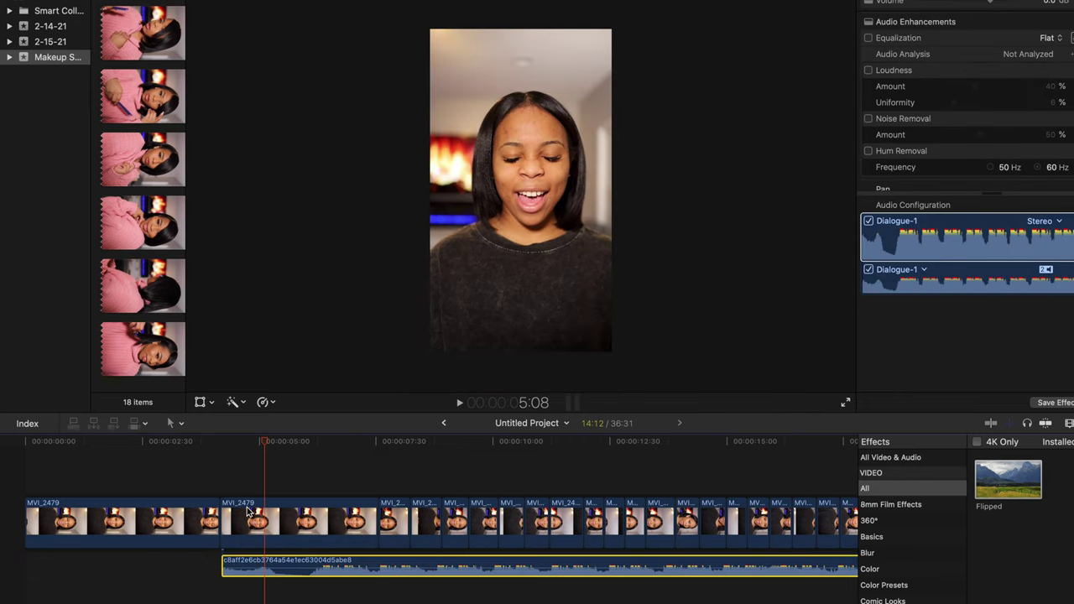
left_click(225, 476)
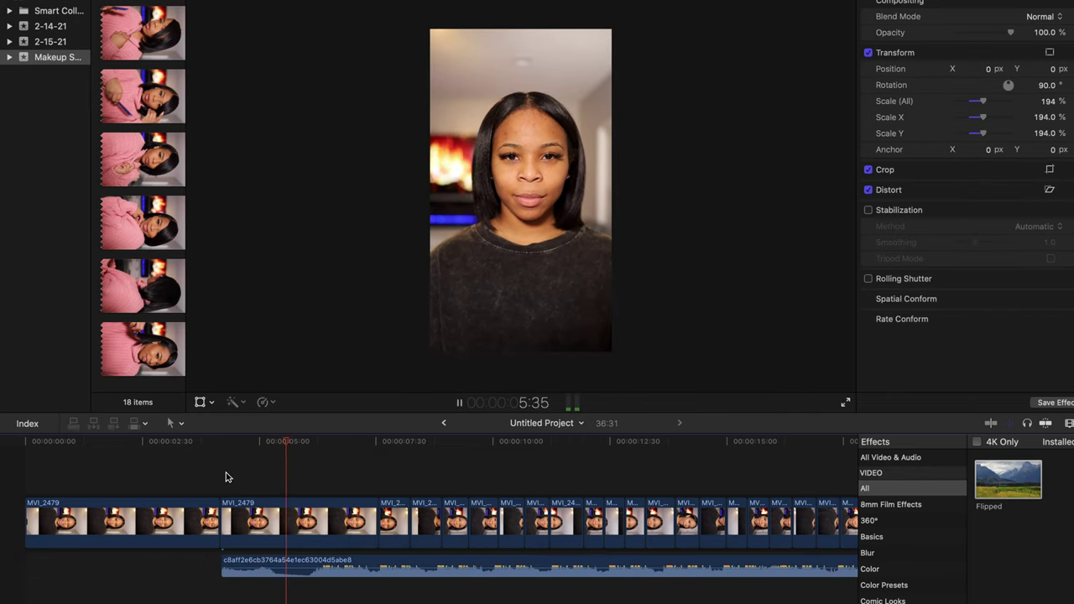
key("space")
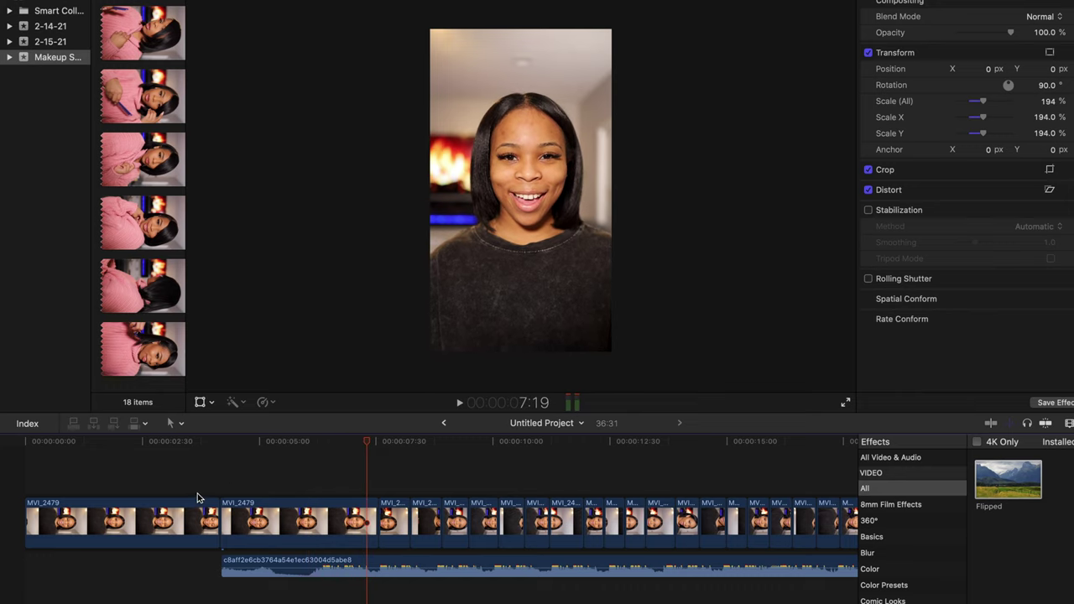
Delete the first MVI_2479 segment and align the audio clip with the start of the timeline.
left_click(181, 526)
key("BackSpace")
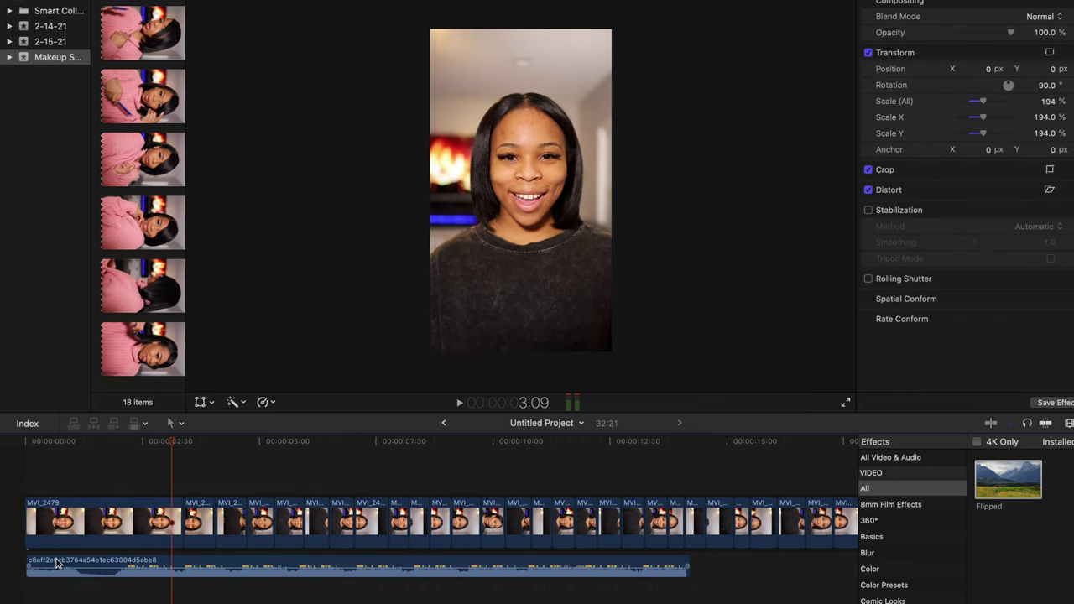
left_click_drag(56, 565, 42, 560)
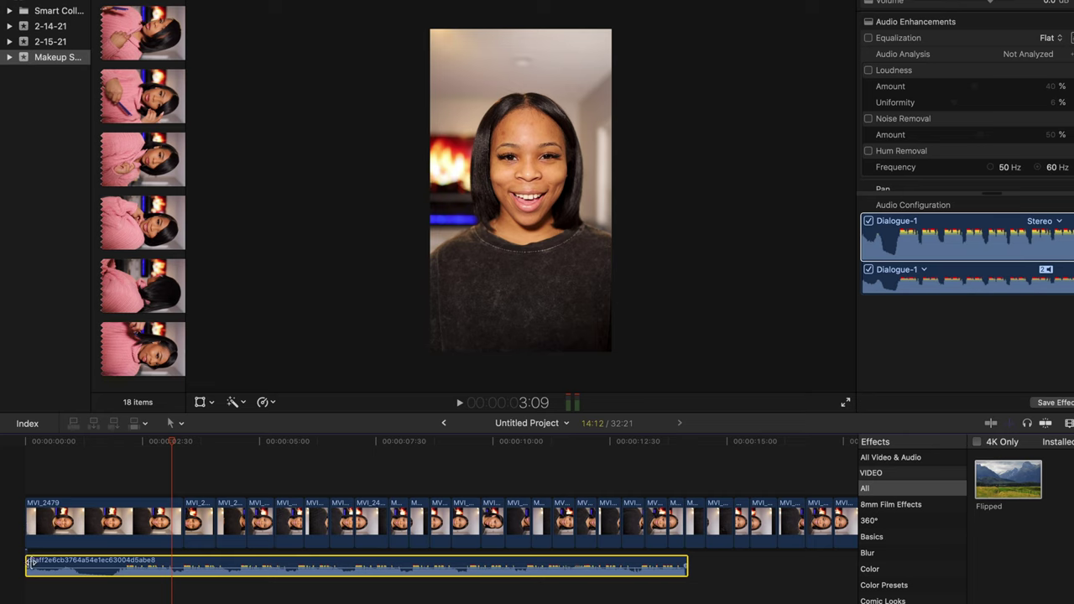
left_click(22, 490)
left_click(49, 567)
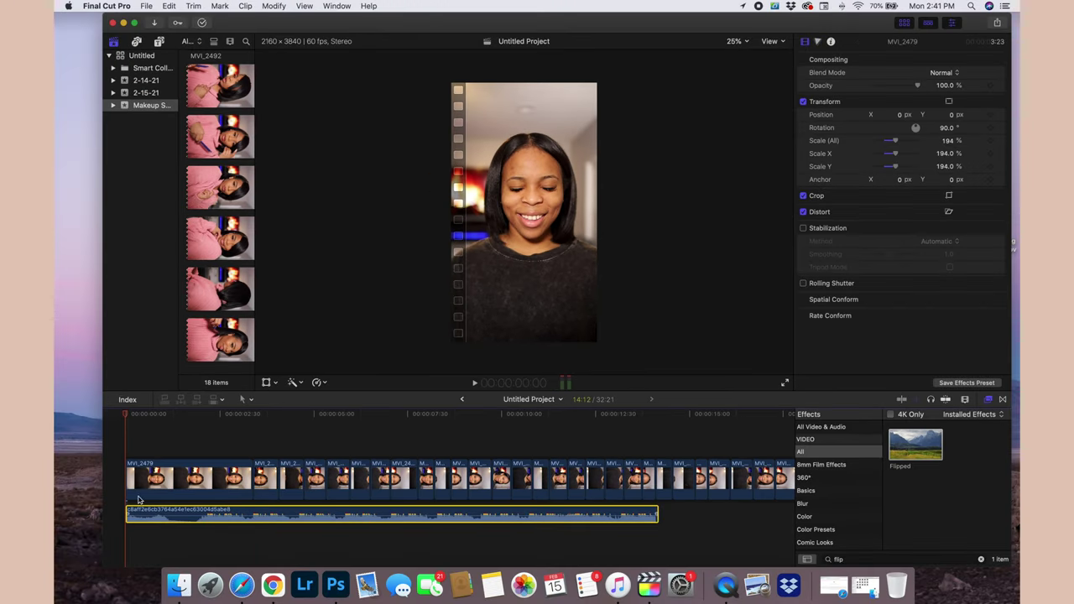
Play the opening MVI_2479 segment from the start to check how its lip movements match the audio.
left_click(124, 446)
key("space")
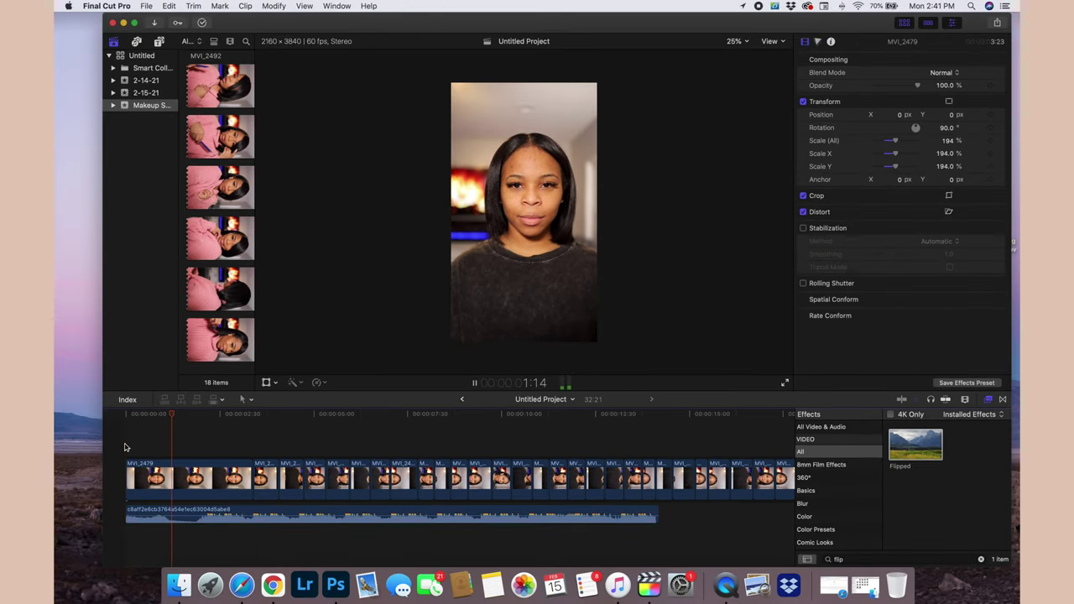
key("space")
key("space")
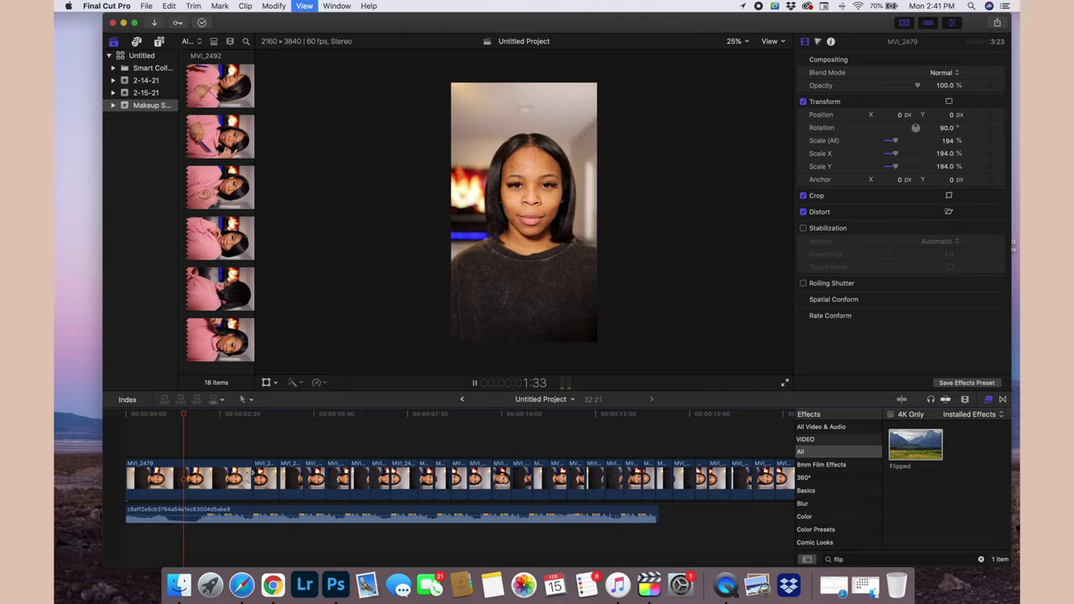
left_click(202, 445)
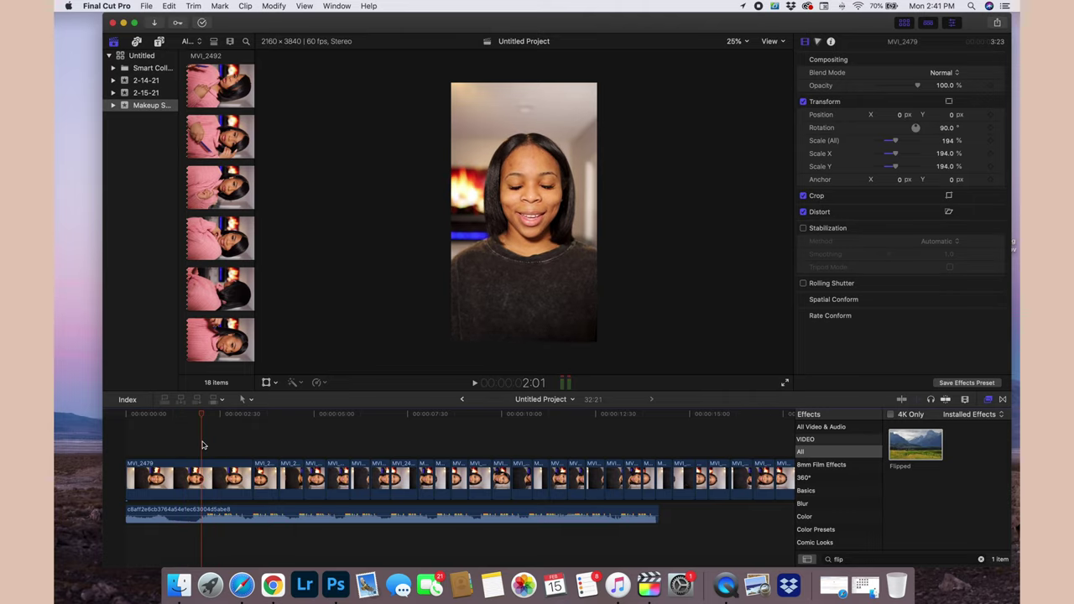
Locate the first beat of the soundtrack at 2:11 and add a marker there on the detached audio clip.
key("super+equal")
key("super+equal")
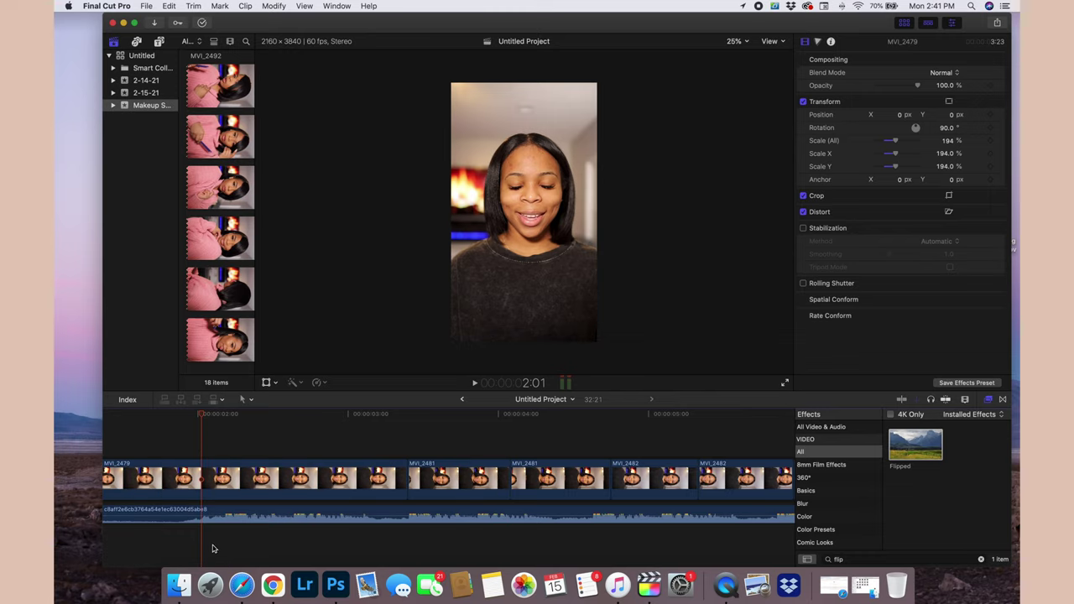
left_click(229, 537)
left_click(224, 411)
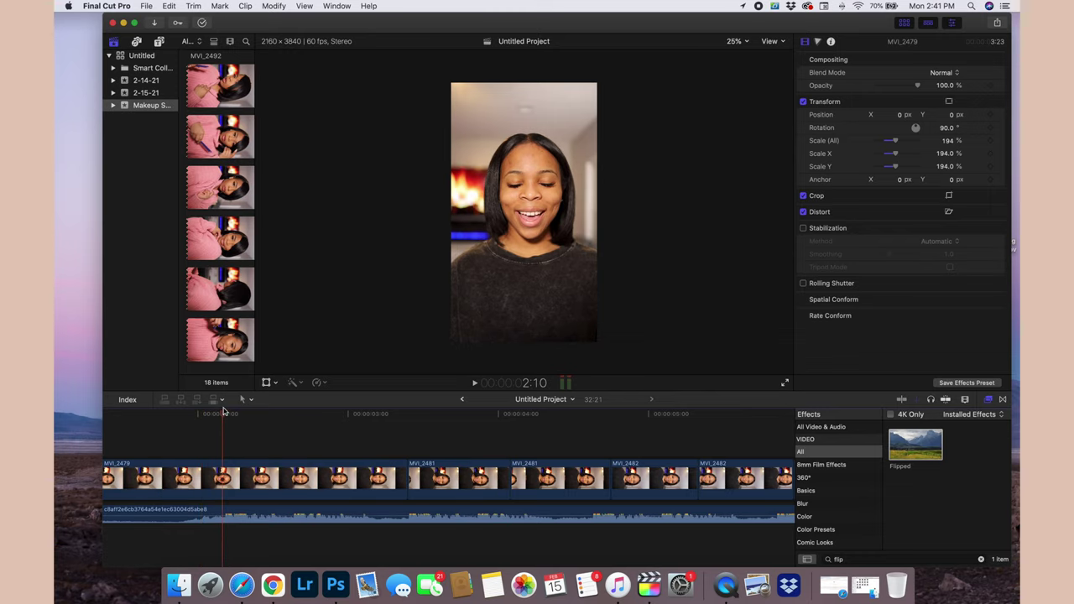
left_click(227, 414)
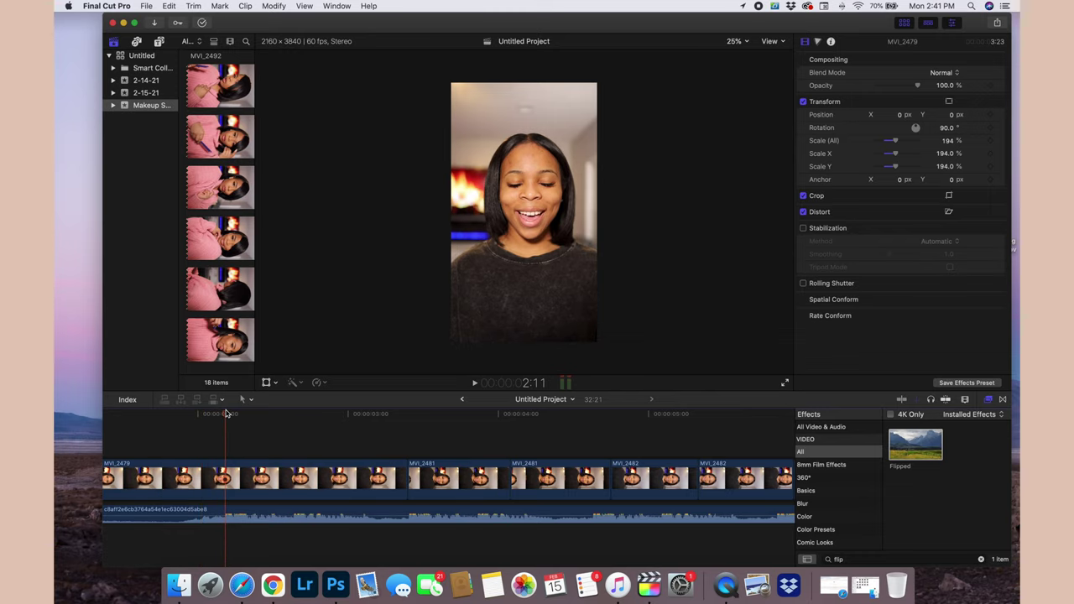
left_click(226, 509)
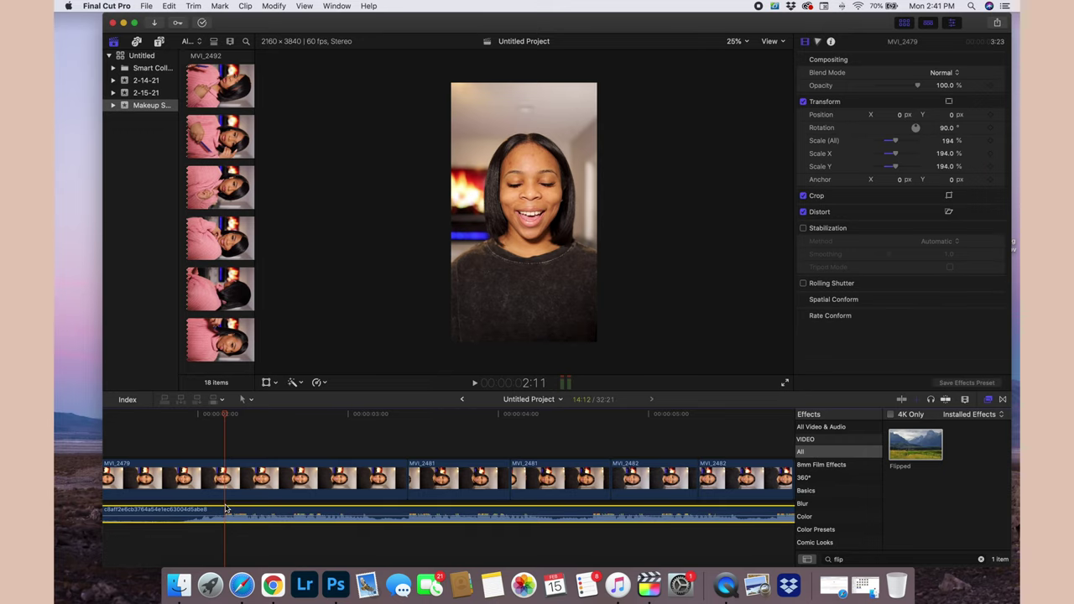
Play around the audio marker and trim the end of the opening MVI_2479 segment to a duration of 2:17.
left_click(231, 448)
key("space")
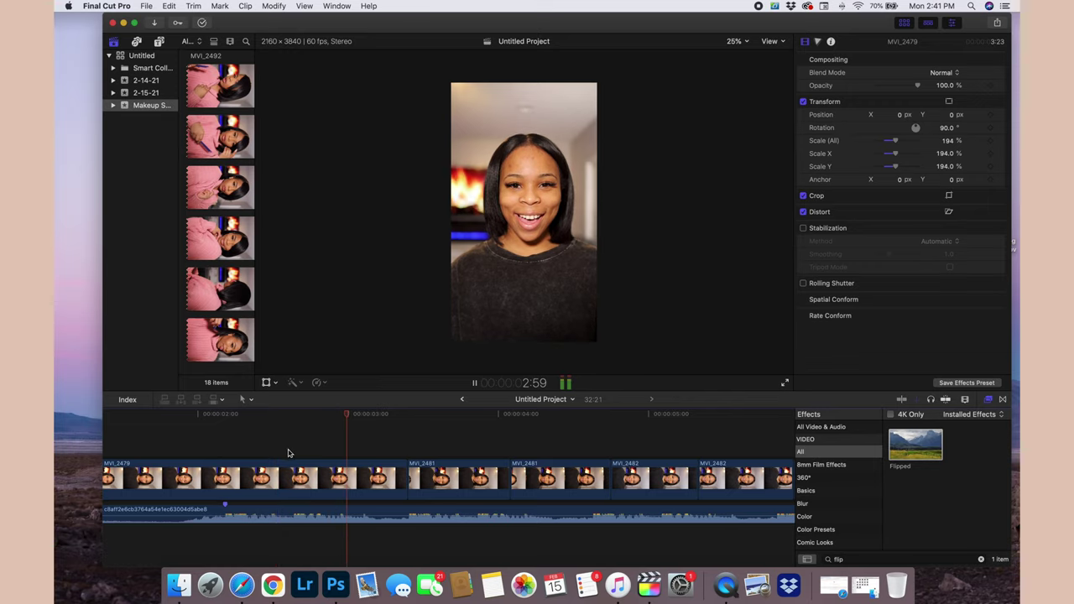
left_click(153, 427)
key("space")
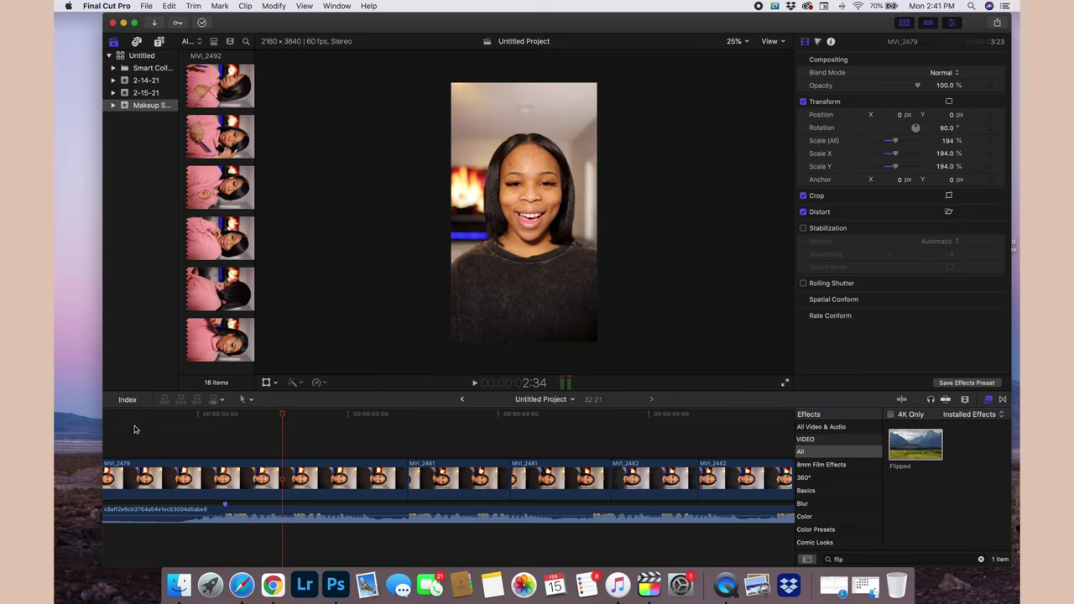
left_click(134, 429)
key("space")
key("space")
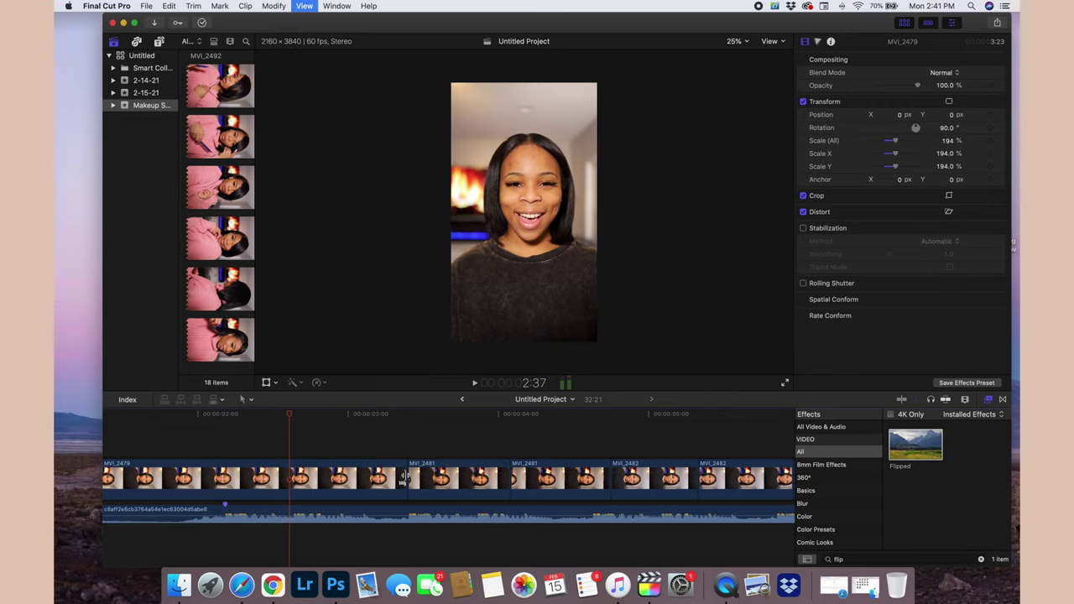
left_click_drag(402, 476, 240, 482)
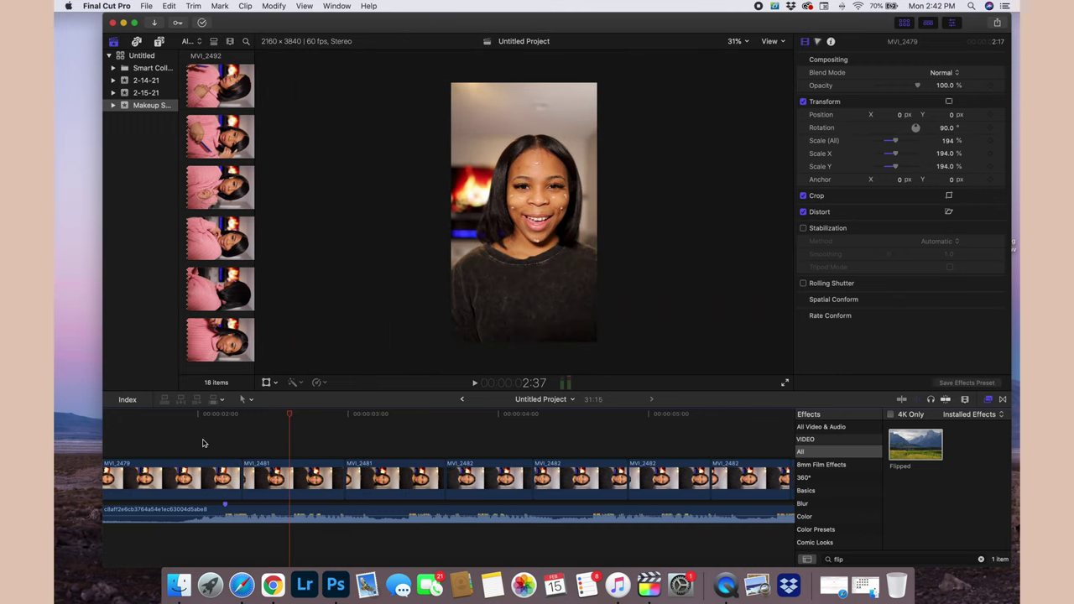
Play the following cuts against the beat and shorten the two MVI_2481 segments and the first MVI_2482 segment.
key("space")
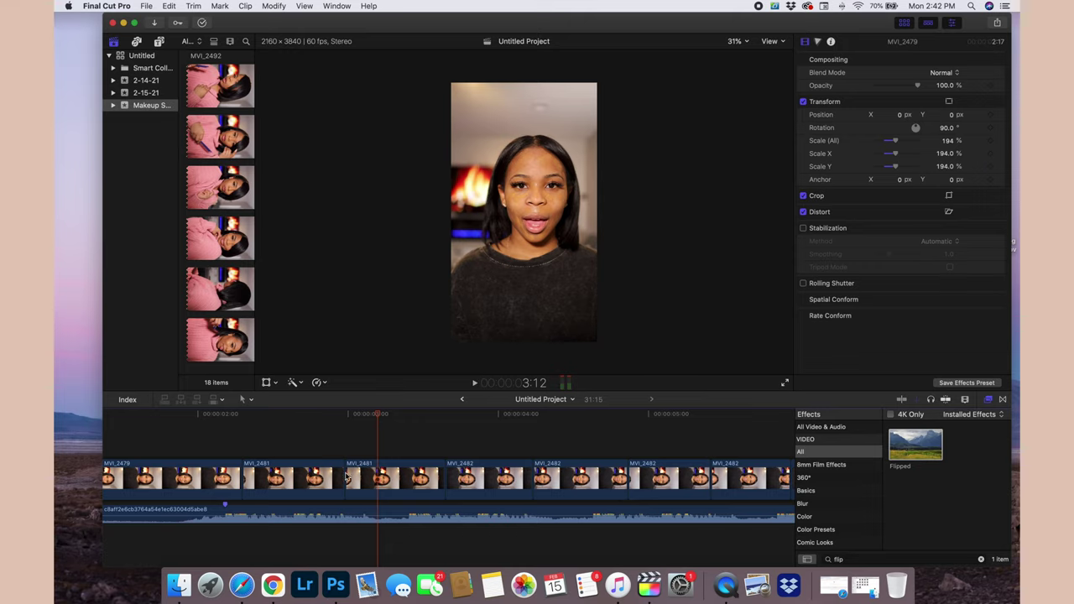
key("space")
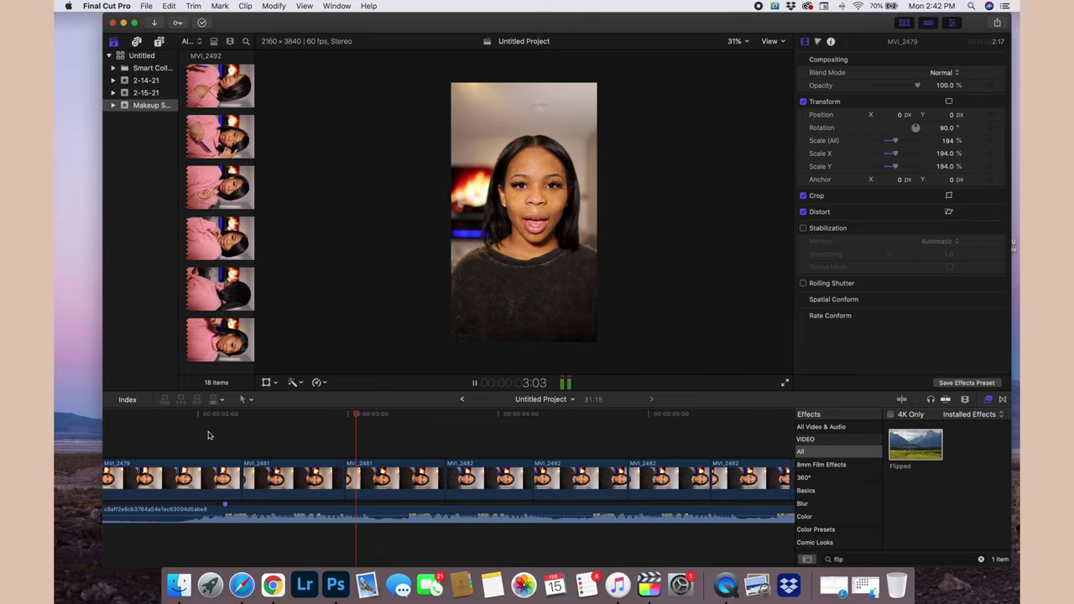
key("space")
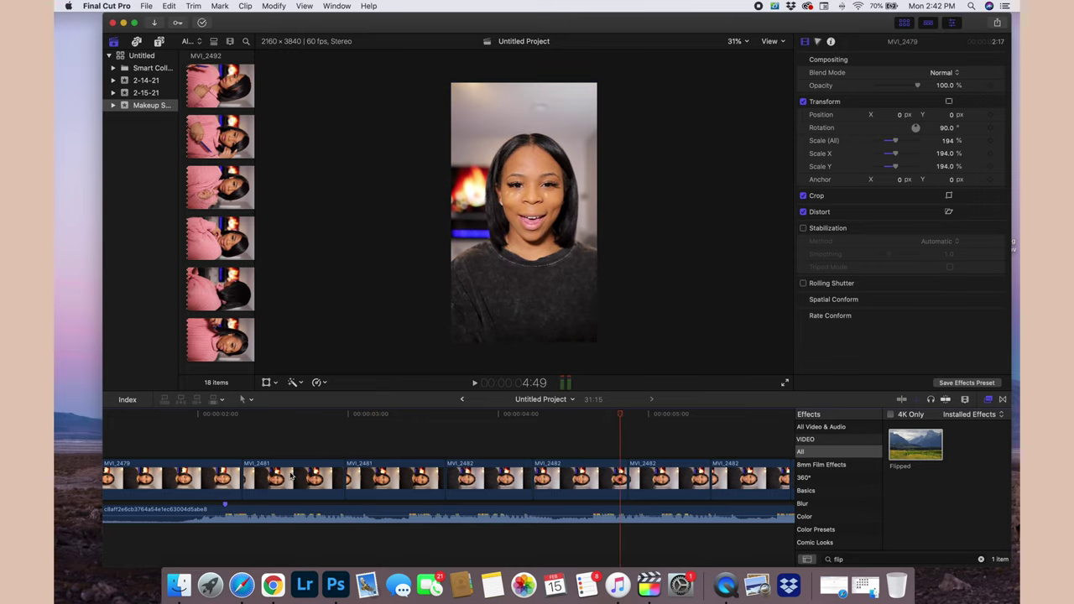
left_click_drag(340, 478, 269, 478)
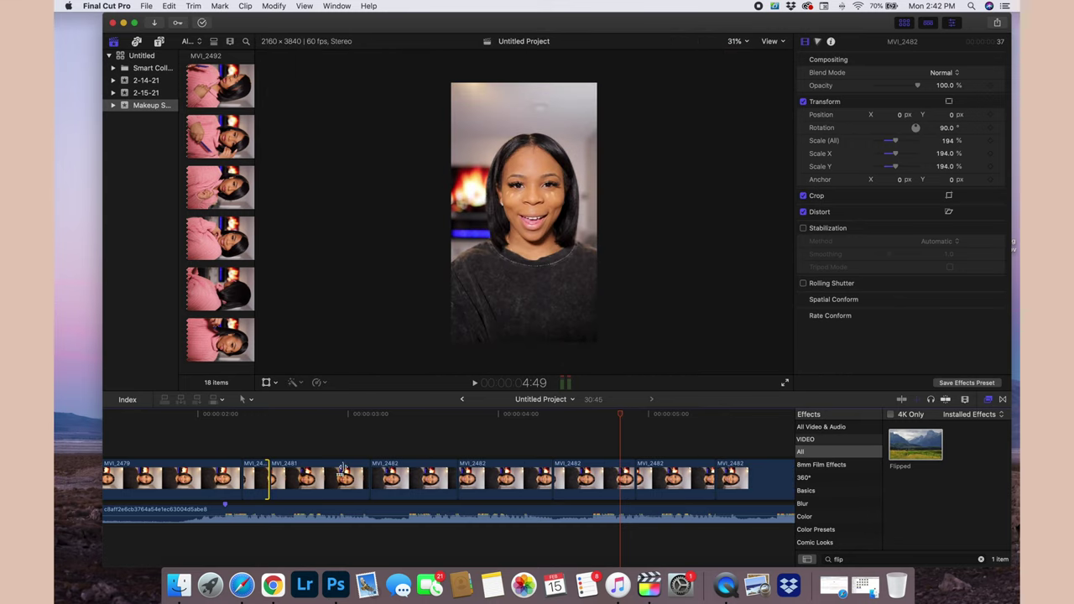
left_click_drag(366, 474, 336, 476)
left_click(197, 450)
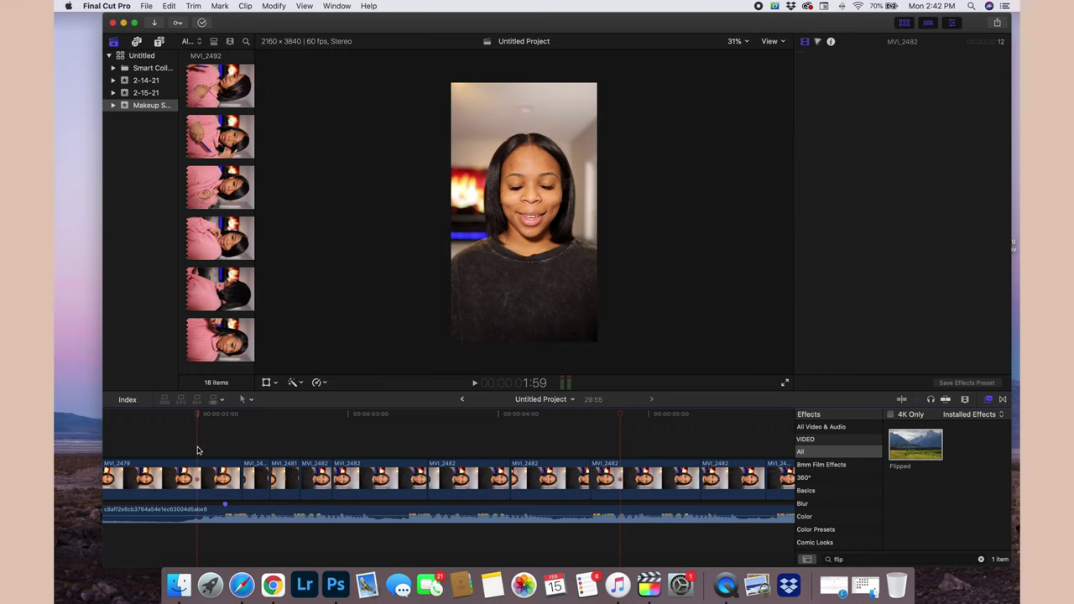
Lengthen both MVI_2481 segments and the first MVI_2482 segment to about 16 frames each and play back the timing.
key("space")
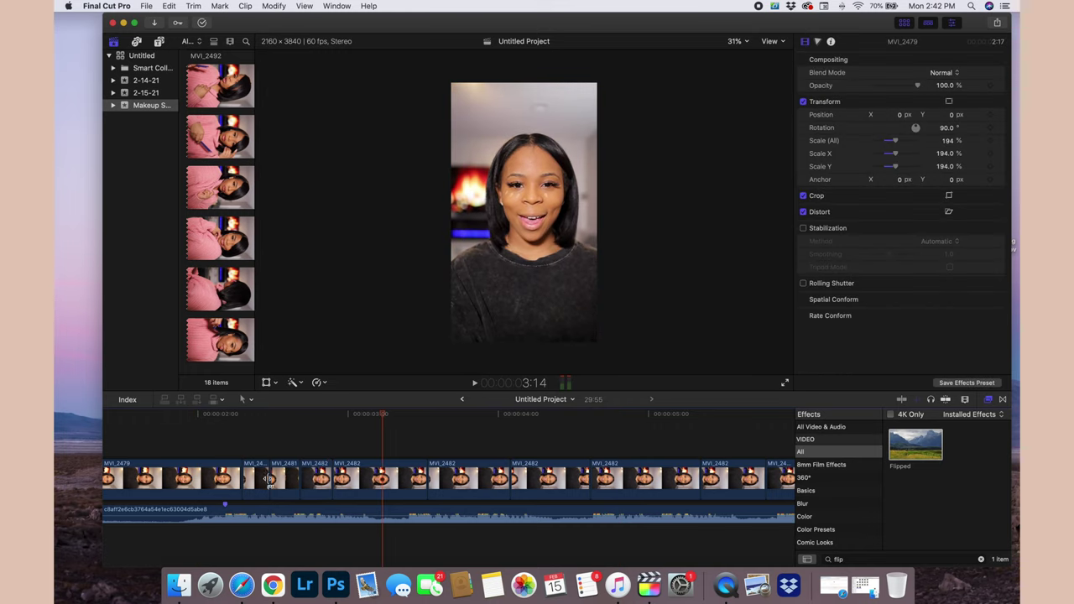
left_click_drag(268, 478, 366, 482)
left_click(213, 431)
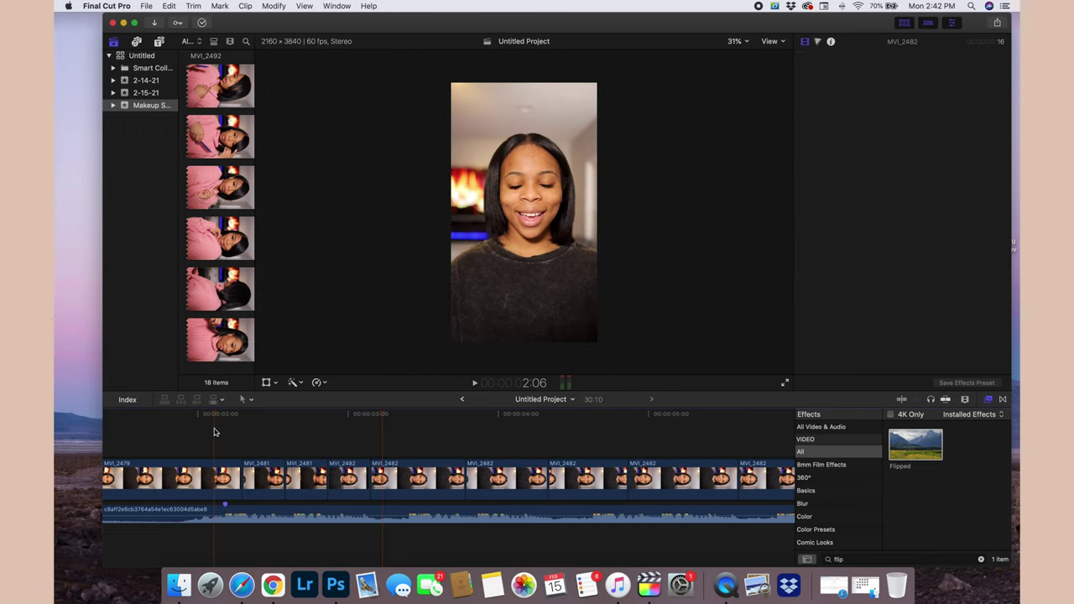
key("space")
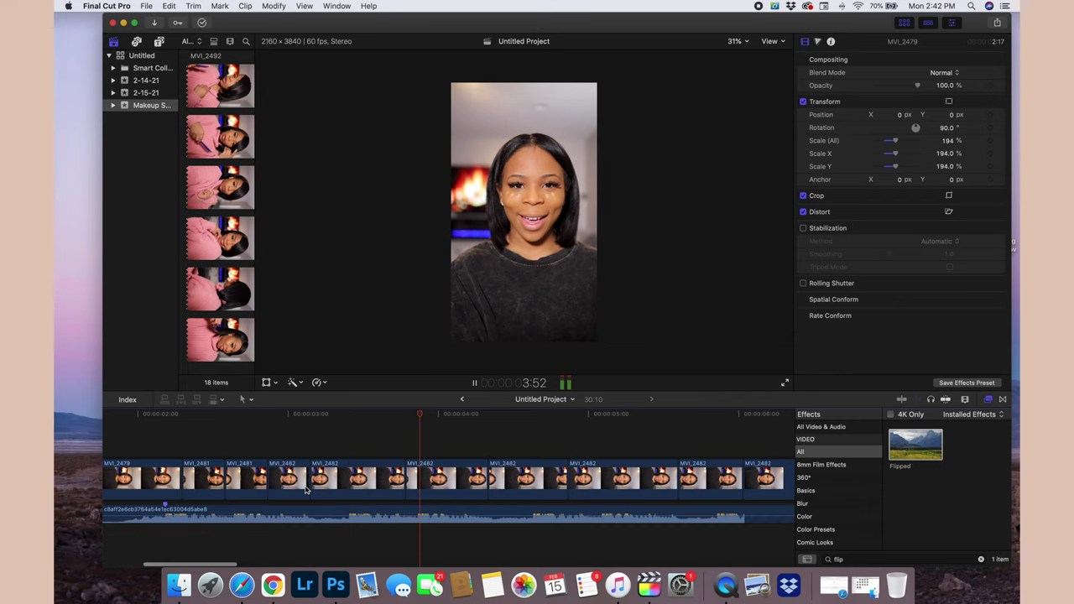
Trim the next MVI_2482 segments to roughly 17 frames each and play them against the soundtrack.
left_click_drag(401, 479, 400, 480)
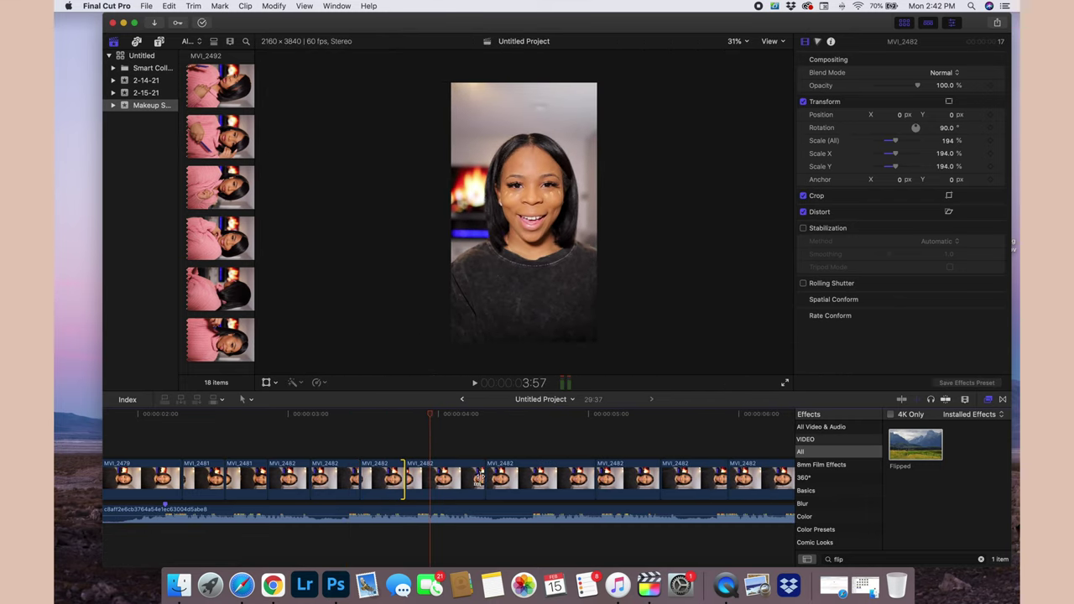
left_click_drag(479, 478, 444, 479)
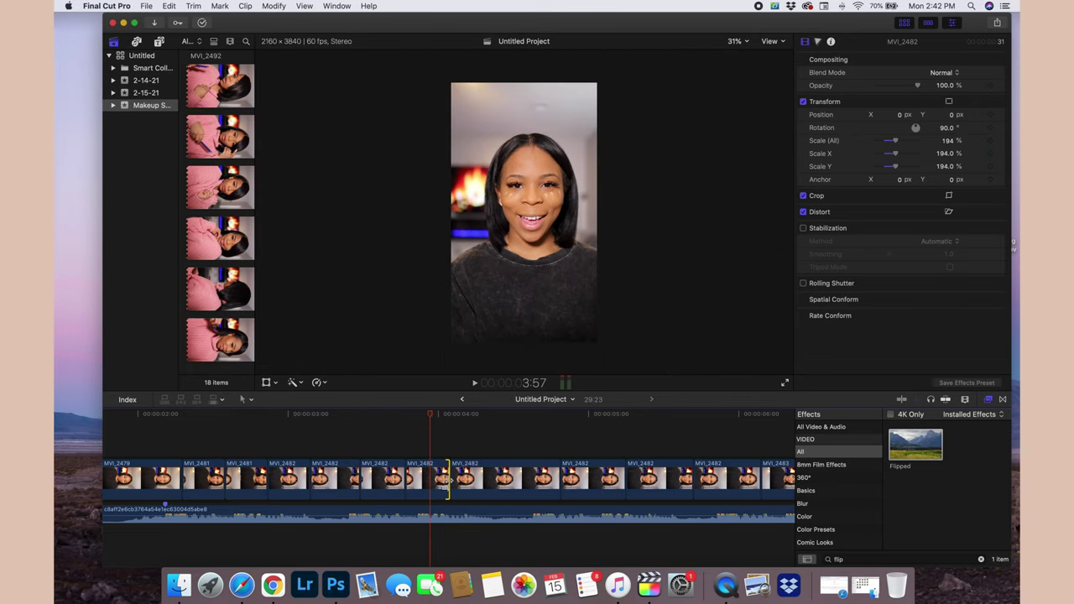
left_click_drag(554, 476, 469, 484)
left_click(276, 437)
key("space")
scroll(275, 437, "right", 3)
key("space")
Play back and shorten the remaining long MVI_2482 segments and the first MVI_2483 segments to match the beat.
left_click(403, 448)
key("space")
key("space")
left_click_drag(631, 488, 503, 486)
left_click(338, 441)
key("space")
key("space")
left_click(425, 484)
left_click_drag(425, 484, 403, 484)
left_click_drag(362, 485, 341, 485)
Play on and trim the segments from MVI_2483 through the first MVI_2486 to short pieces of about 15 frames.
left_click(260, 451)
key("space")
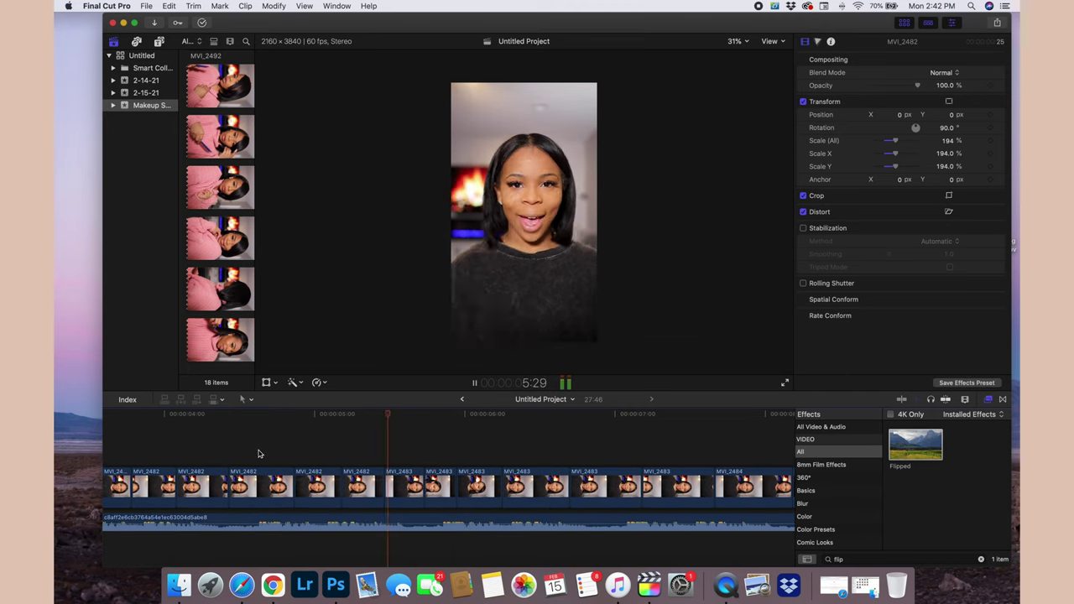
scroll(259, 451, "right", 3)
key("space")
left_click_drag(553, 488, 514, 489)
left_click_drag(483, 488, 453, 488)
left_click_drag(567, 488, 529, 488)
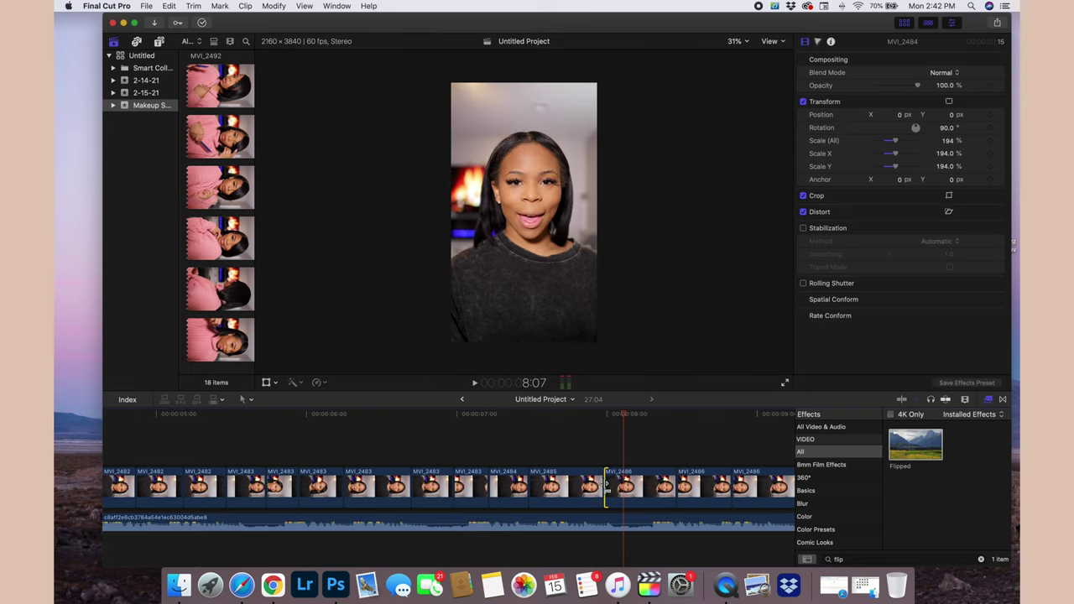
mouse_move(603, 488)
left_mouse_down()
mouse_move(558, 488)
mouse_move(590, 488)
left_mouse_up()
left_click_drag(710, 486, 633, 488)
left_click_drag(412, 490, 323, 492)
Play the section around 8 seconds and trim the ends of the consecutive MVI_2486 segments to about 13 frames or longer.
left_click(297, 451)
key("space")
scroll(297, 450, "right", 3)
key("space")
scroll(298, 450, "right", 3)
left_click_drag(462, 491, 427, 495)
left_click_drag(517, 491, 479, 495)
left_click_drag(569, 492, 527, 492)
left_click_drag(632, 492, 584, 492)
Play from the MVI_2486 segments onward and trim the first MVI_2487 segments to about 15 frames each.
left_click(275, 460)
key("space")
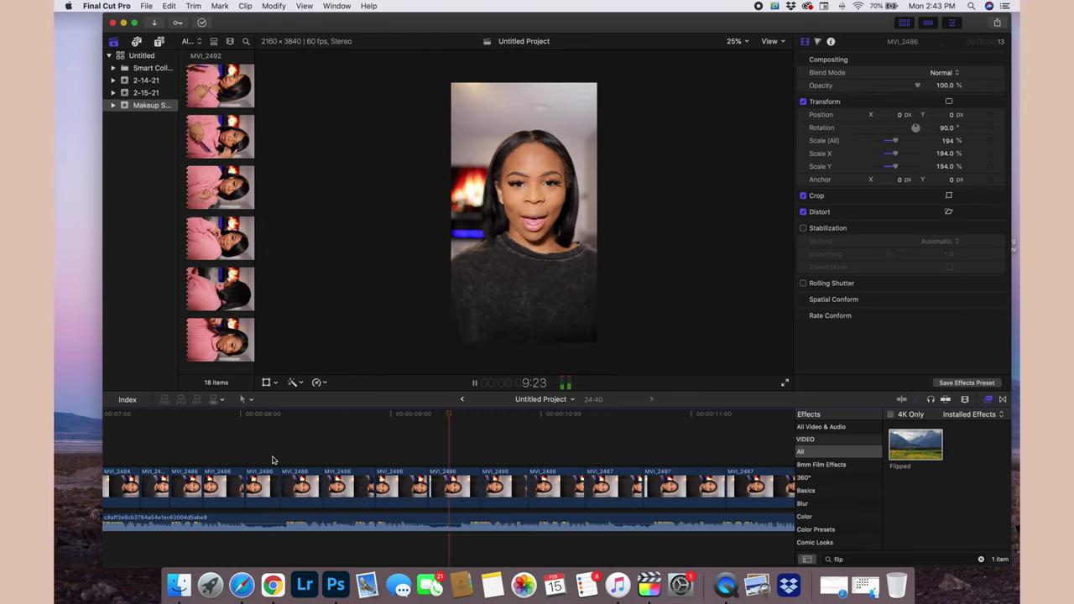
scroll(275, 459, "right", 3)
key("space")
left_click_drag(407, 489, 390, 489)
left_click(451, 489)
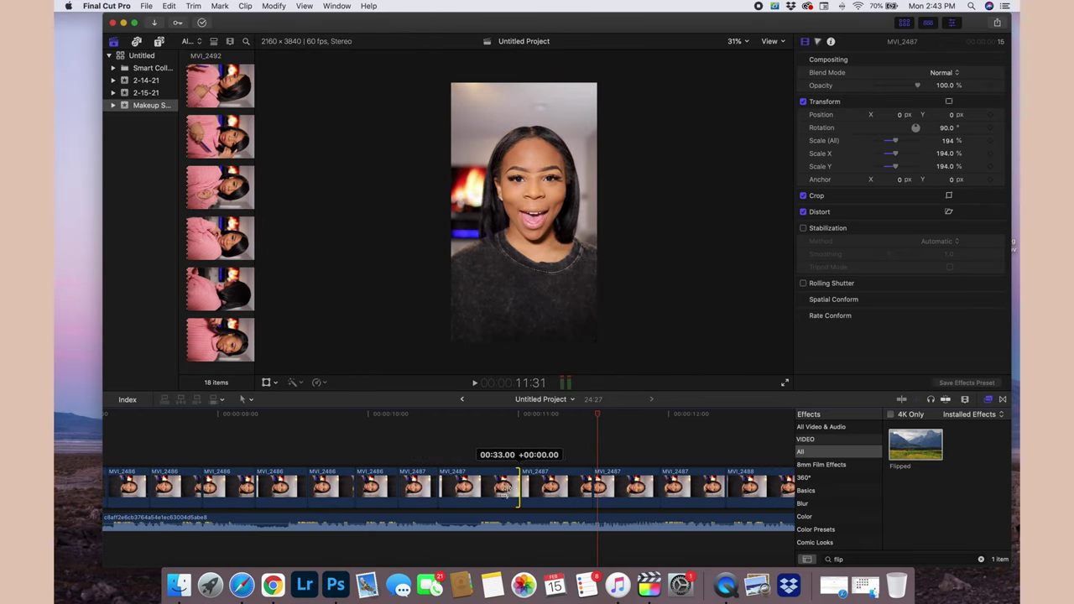
Replay the section near 9 seconds and tighten the consecutive MVI_2486 segments to about 10 frames each.
scroll(510, 491, "right", 10)
key("super+minus")
key("super+minus")
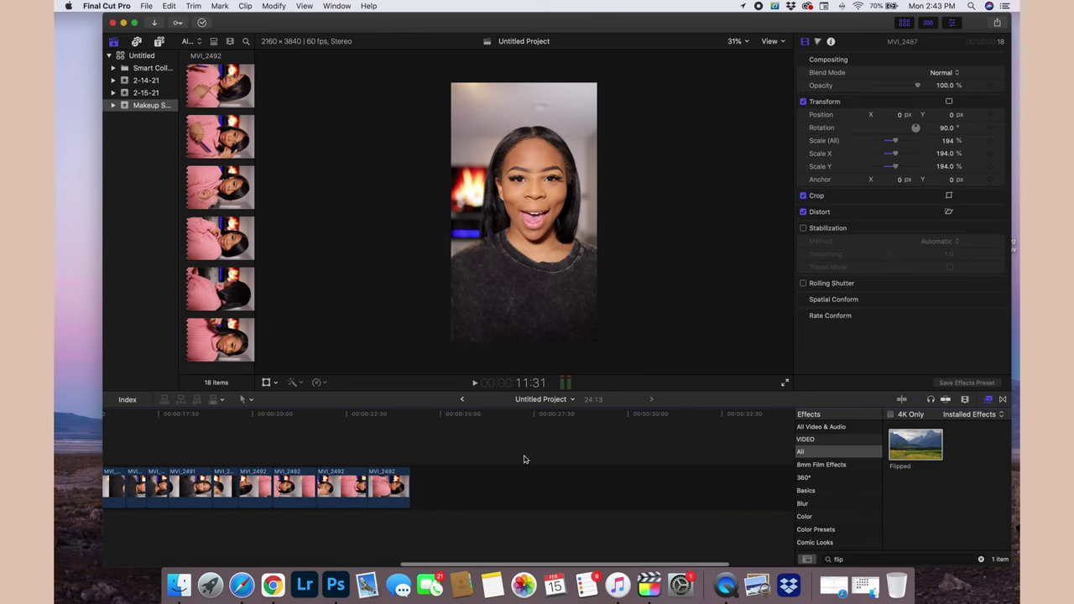
left_click(413, 448)
scroll(415, 448, "left", 10)
key("super+equal")
key("super+equal")
key("super+equal")
left_click(523, 461)
key("space")
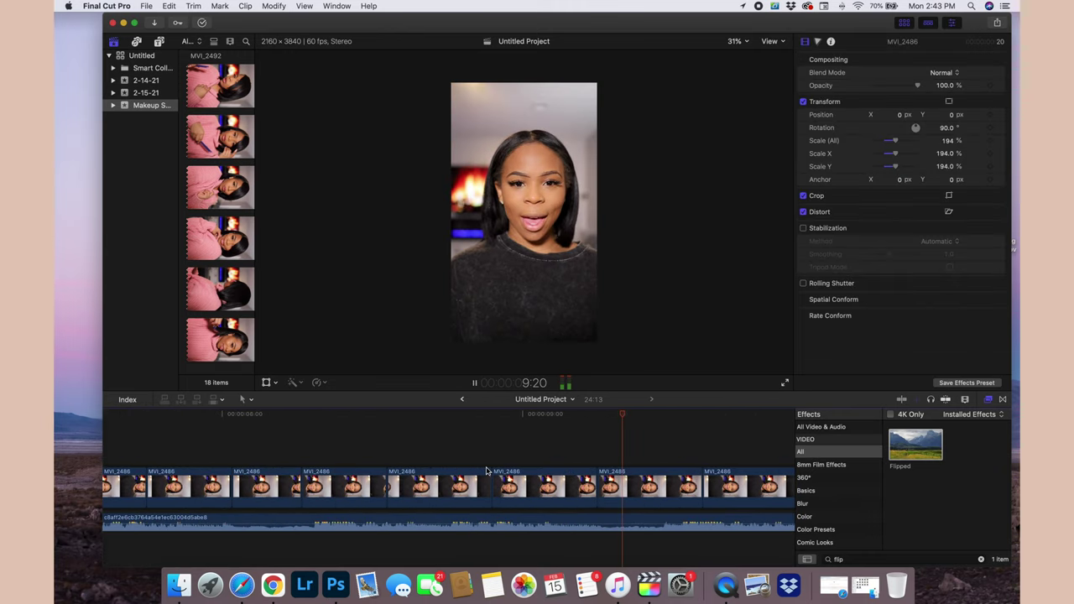
left_click_drag(489, 485, 444, 485)
left_click_drag(549, 485, 500, 485)
left_click_drag(607, 485, 551, 485)
left_click_drag(646, 488, 595, 488)
scroll(594, 486, "right", 5)
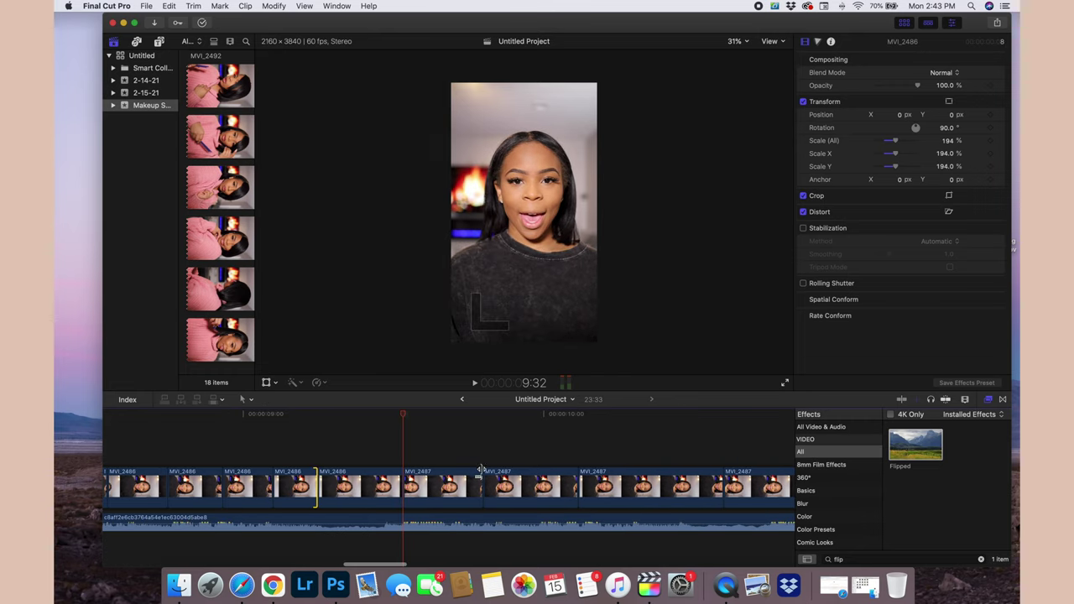
Shorten the MVI_2487 segments after 9:32 to about 11 frames or less each.
left_click_drag(483, 484, 438, 484)
left_click_drag(533, 484, 483, 485)
left_click_drag(628, 487, 599, 487)
scroll(597, 487, "right", 5)
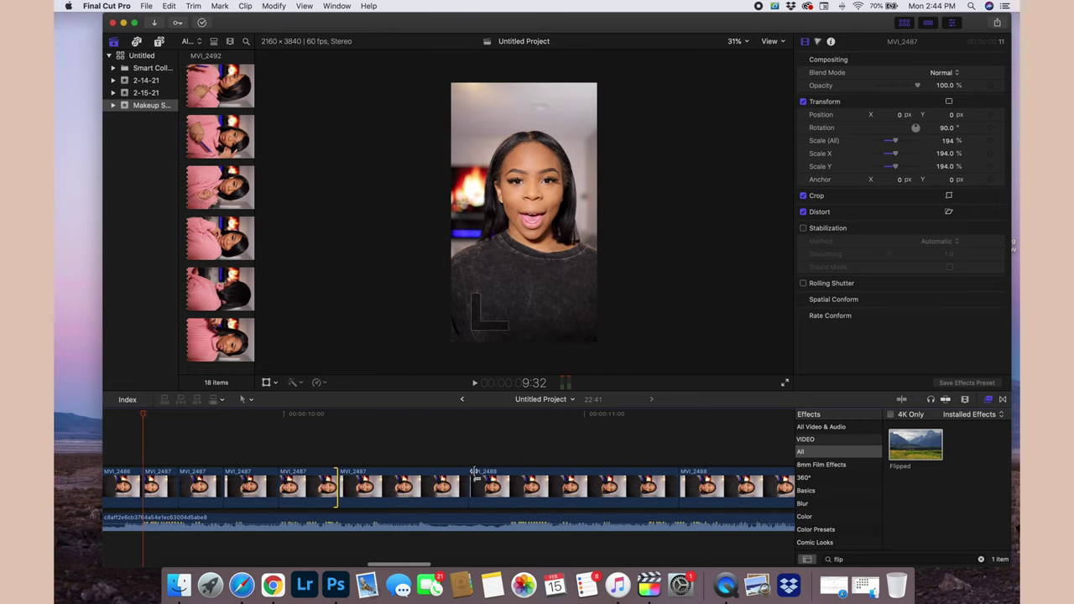
Trim the last MVI_2487 segment and the long segments from MVI_2488 up to MVI_2491 to short pieces.
left_click_drag(497, 487, 391, 487)
left_click_drag(601, 489, 353, 486)
scroll(492, 487, "right", 5)
scroll(503, 490, "right", 5)
left_click_drag(518, 487, 411, 487)
Play the whole timeline from the start to check how the shortened cuts follow the soundtrack.
scroll(411, 486, "left", 15)
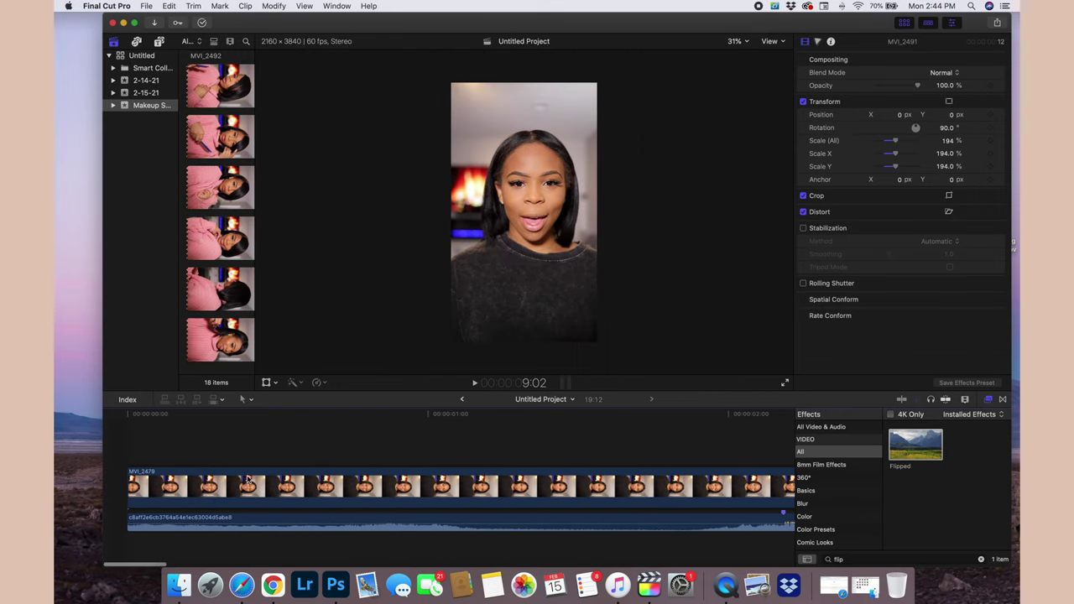
left_click(132, 455)
key("super+minus")
key("super+minus")
key("super+minus")
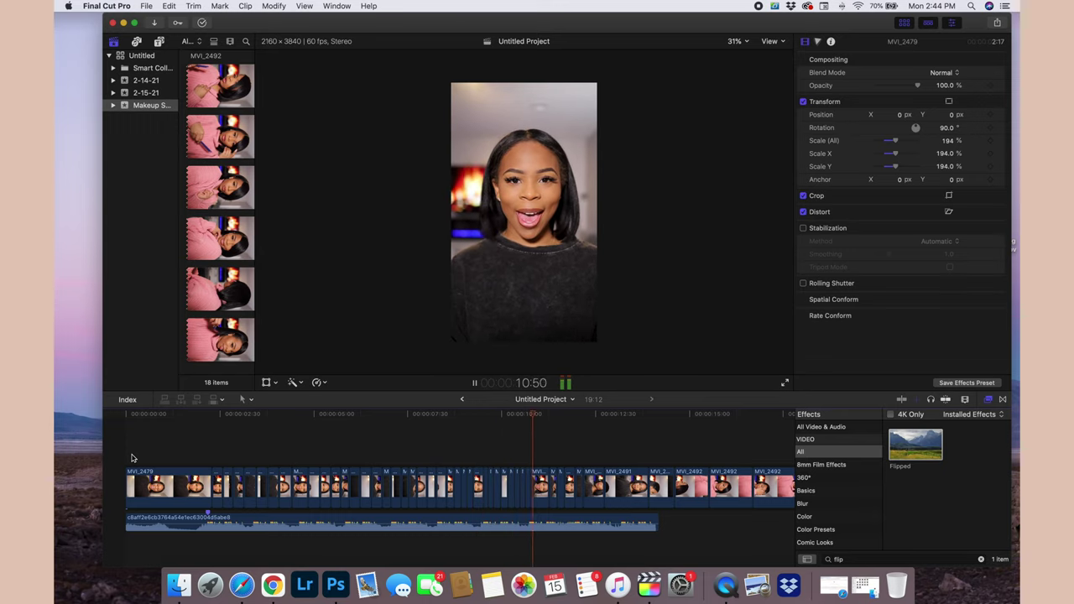
key("space")
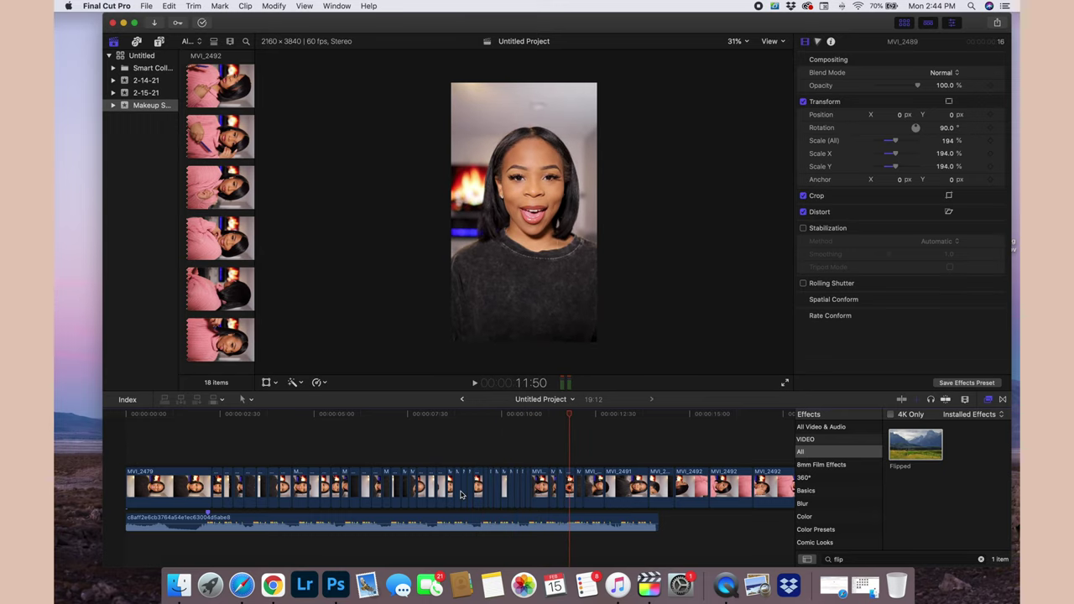
Replay the soundtrack from 11:47 and add a second marker on the audio clip at 11:58.
left_click(567, 538)
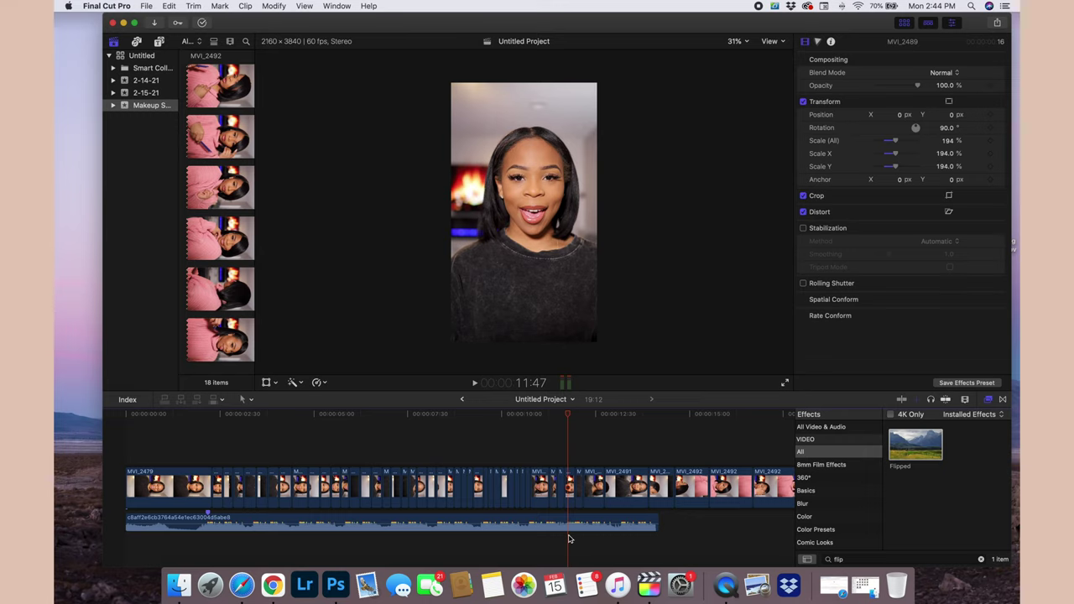
key("space")
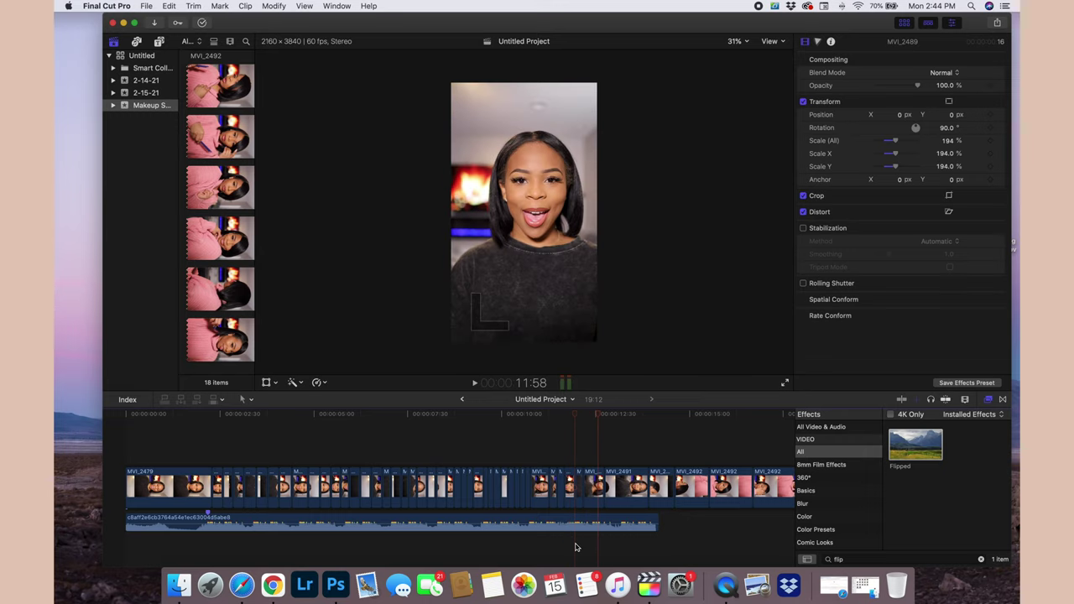
left_click(577, 524)
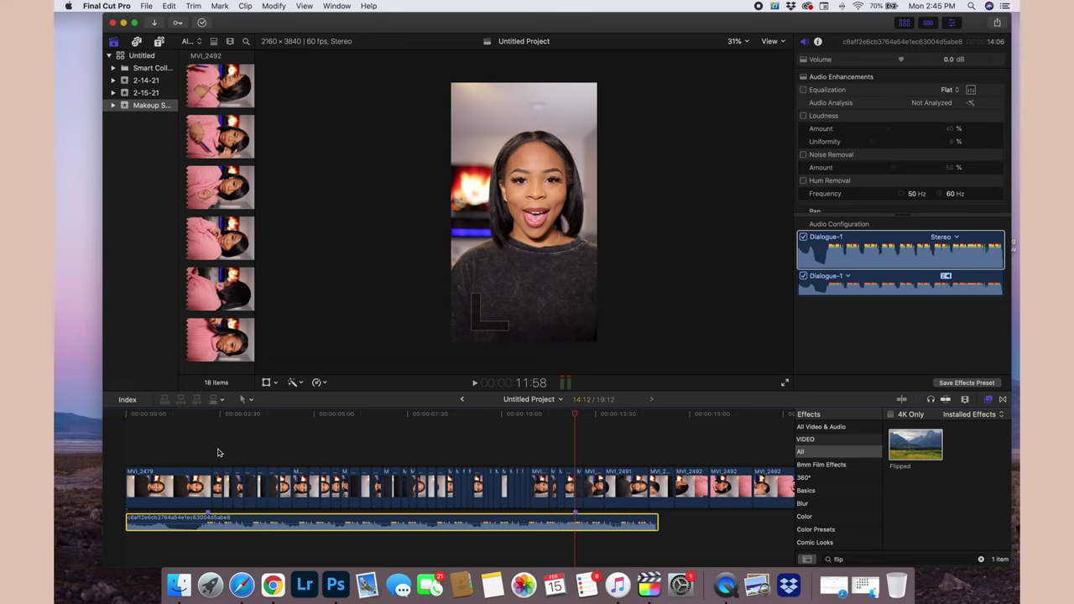
Speed up the 27 short segments after the opening MVI_2479 segment to 2x and play back the result.
left_click_drag(217, 453, 480, 461)
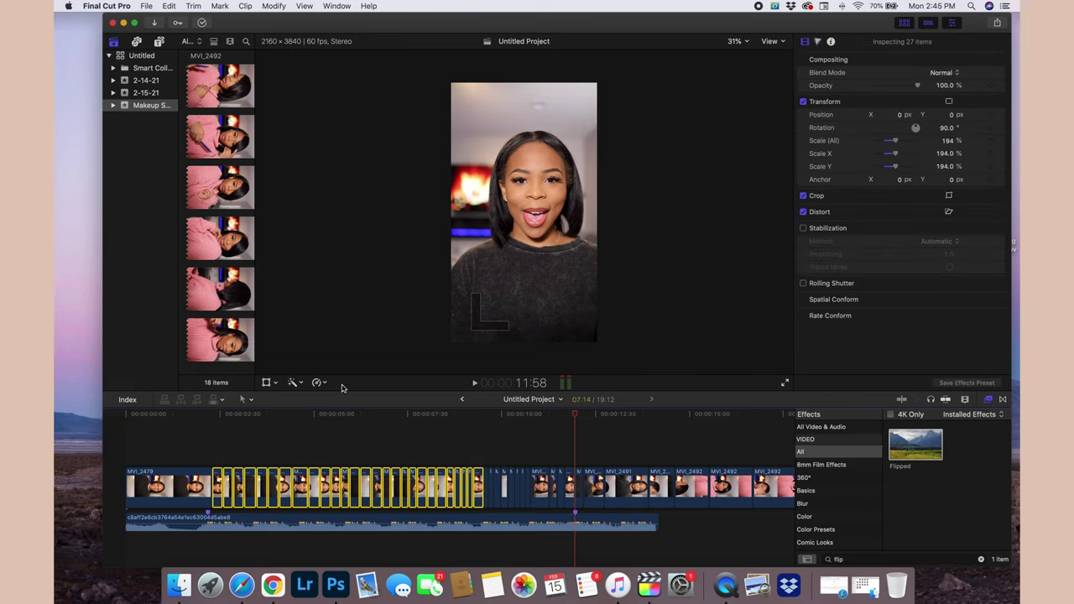
left_click(316, 382)
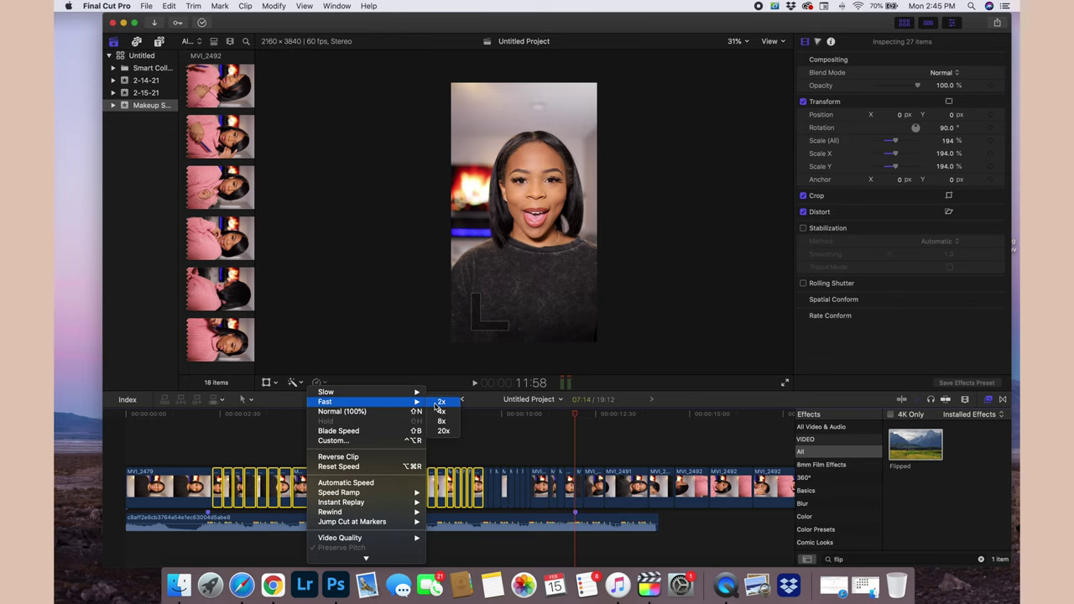
left_click(437, 403)
left_click(212, 449)
key("space")
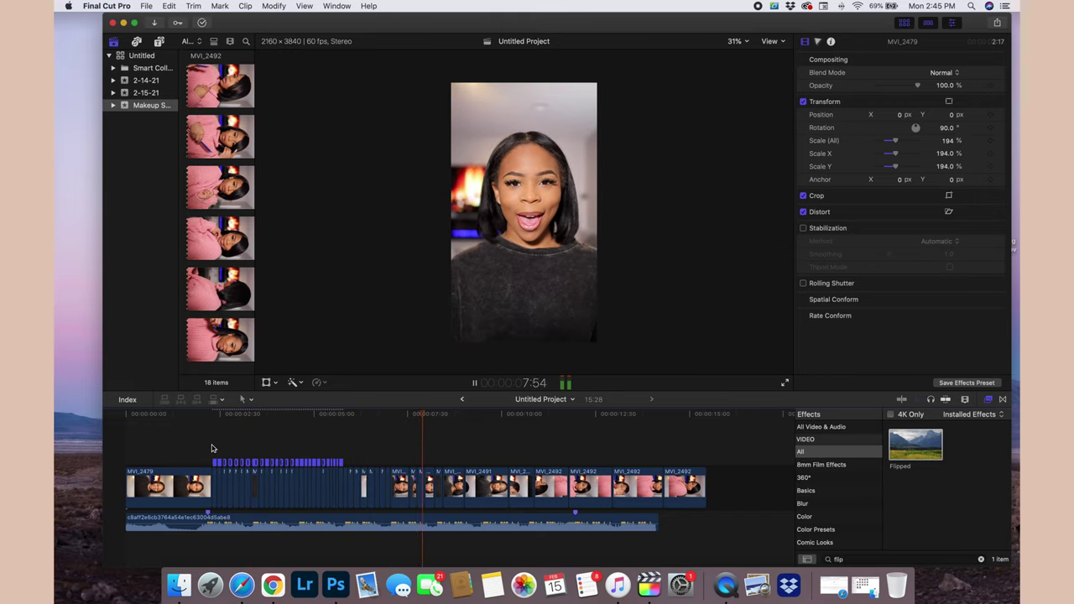
Undo the speed-up on the 27 short segments and apply 2x speed only to the eight segments between about 4:05 and 6:30.
key("space")
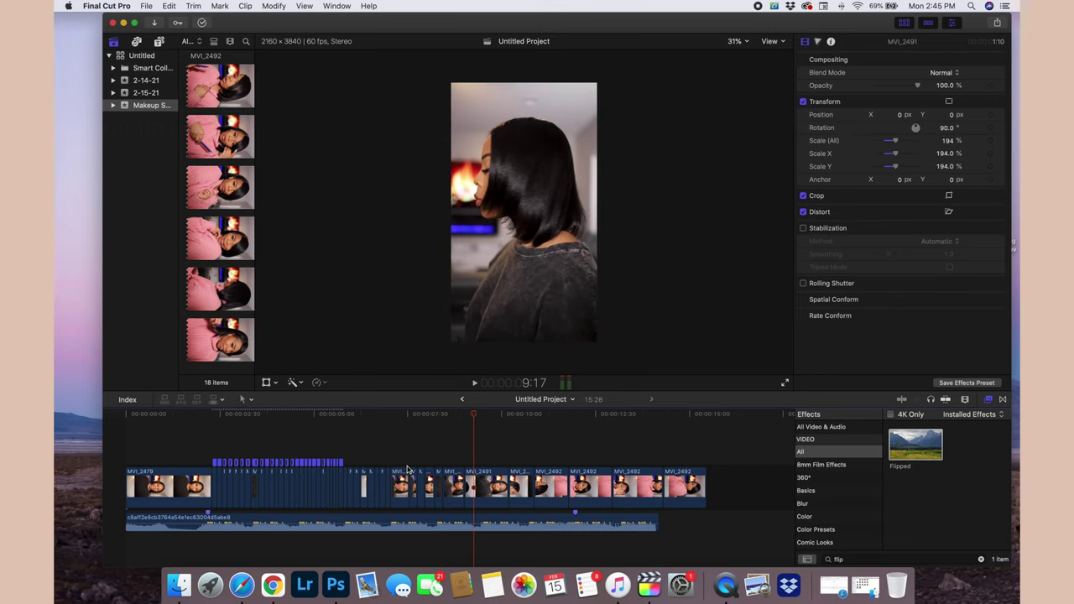
key("super+z")
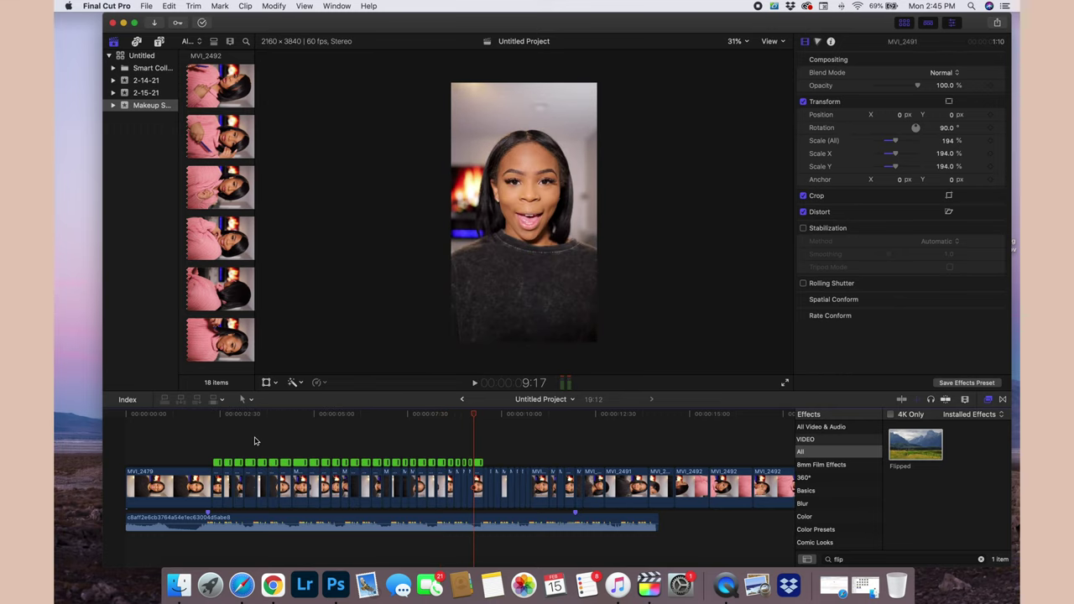
left_click(256, 441)
left_click_drag(279, 430, 373, 508)
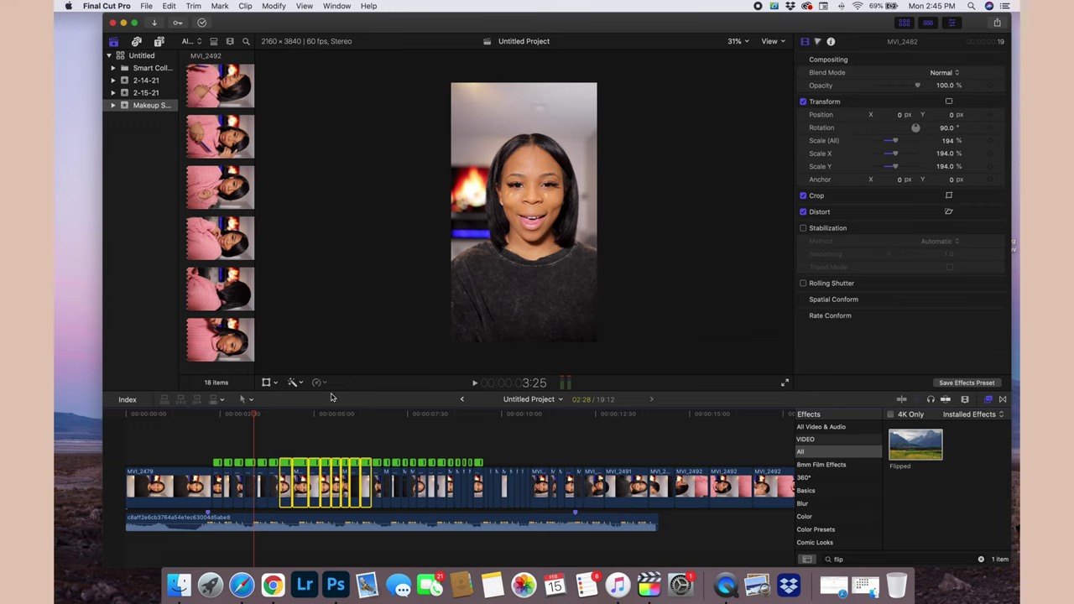
left_click(321, 382)
mouse_move(352, 402)
left_click(440, 402)
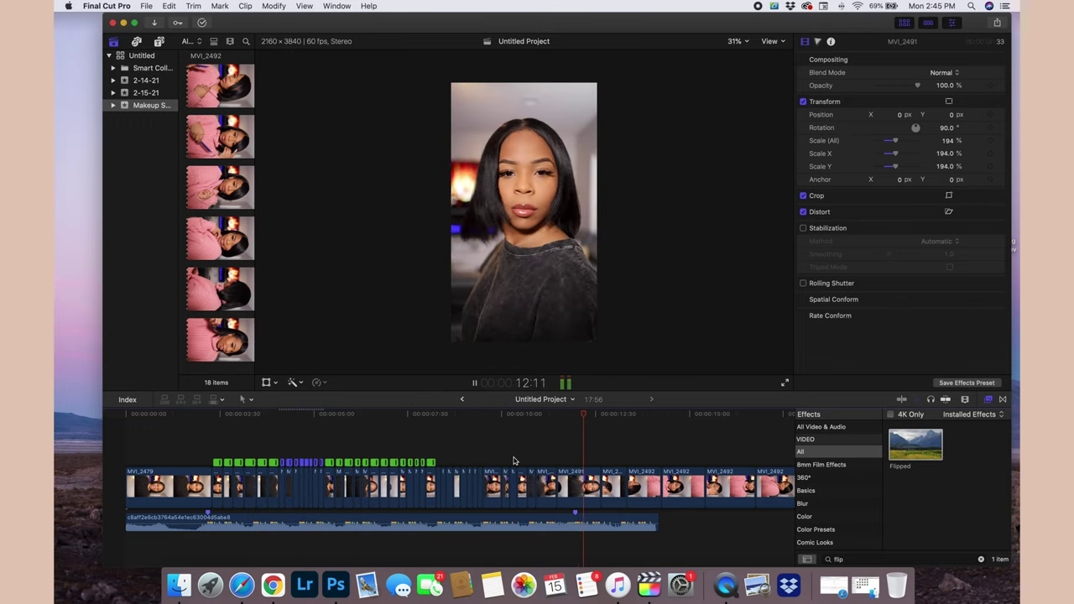
Try slipping the footage inside the 1:10 MVI_2491 segment, delete that segment, and play back the surrounding cuts.
key("space")
key("t")
left_click_drag(571, 487, 588, 491)
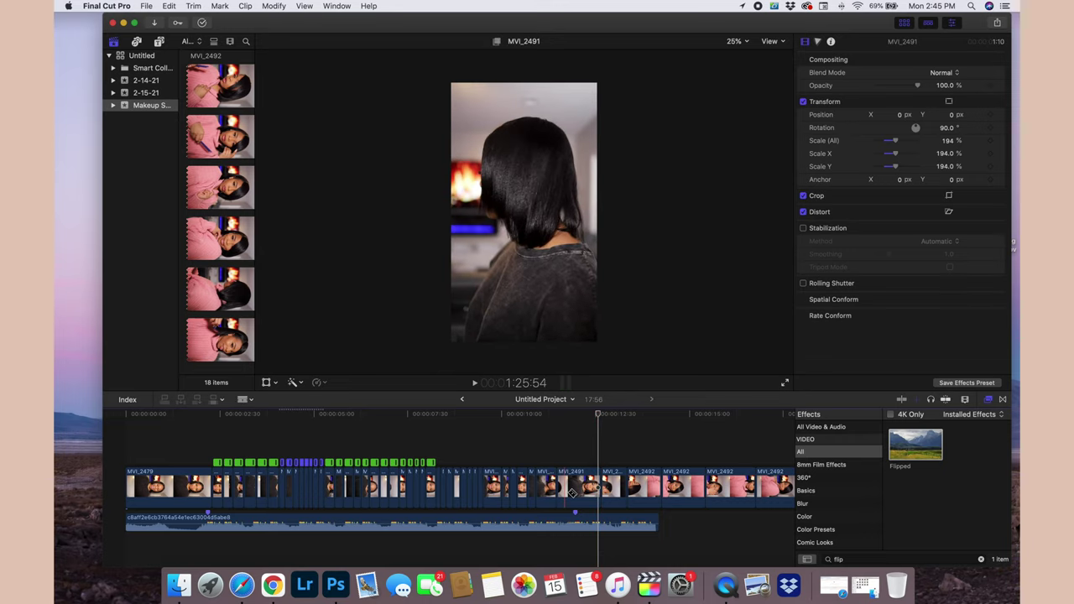
left_click(560, 486)
key("Delete")
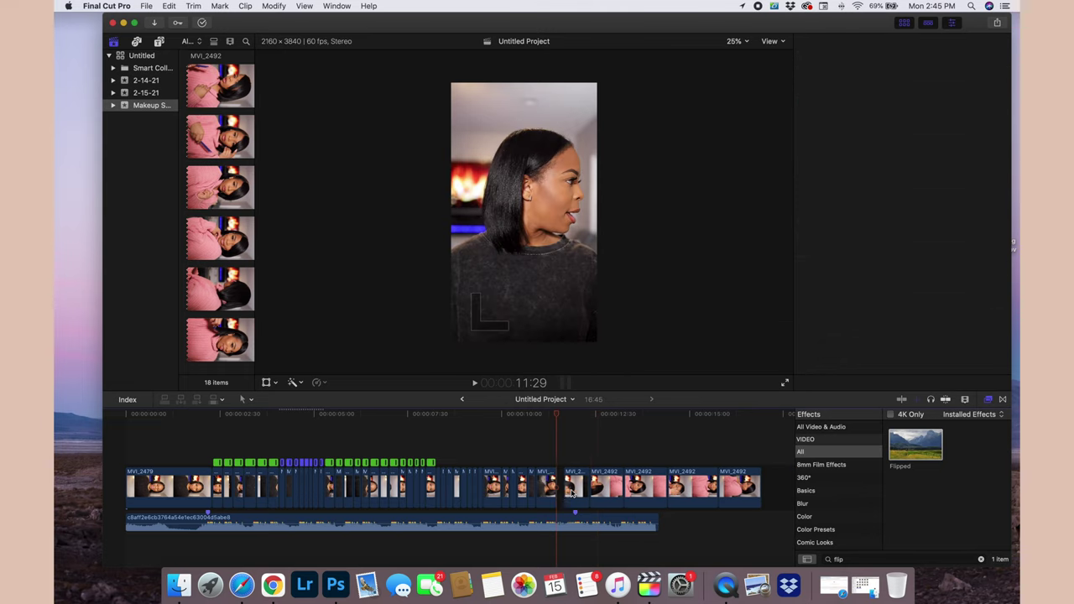
key("space")
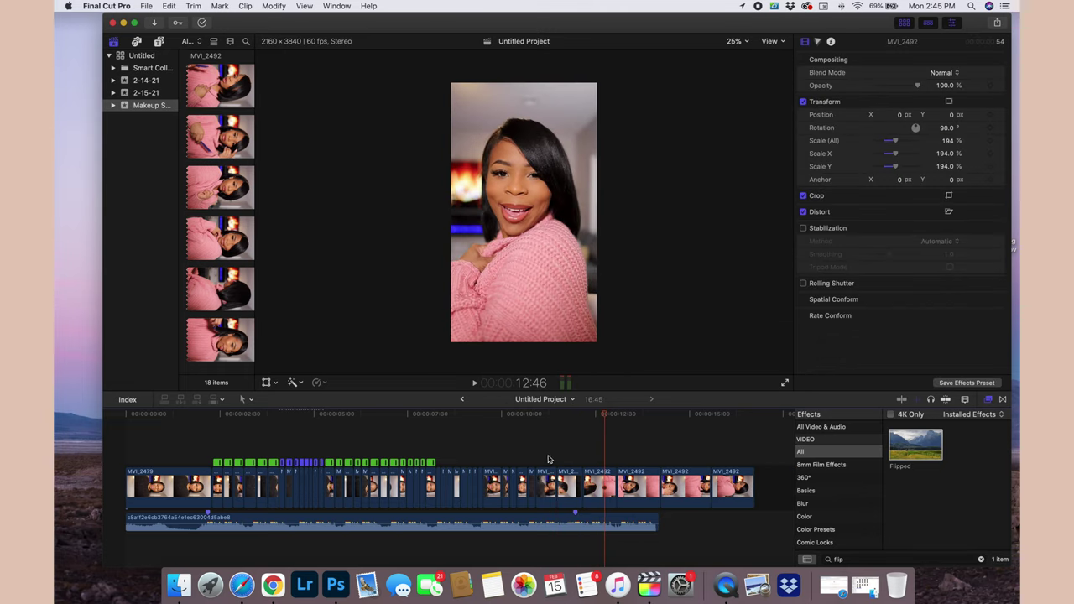
Delete the short segment after the last MVI_2491 piece together with the first MVI_2492 segment, and play back the new cut.
left_click(600, 461)
left_click_drag(600, 462, 577, 473)
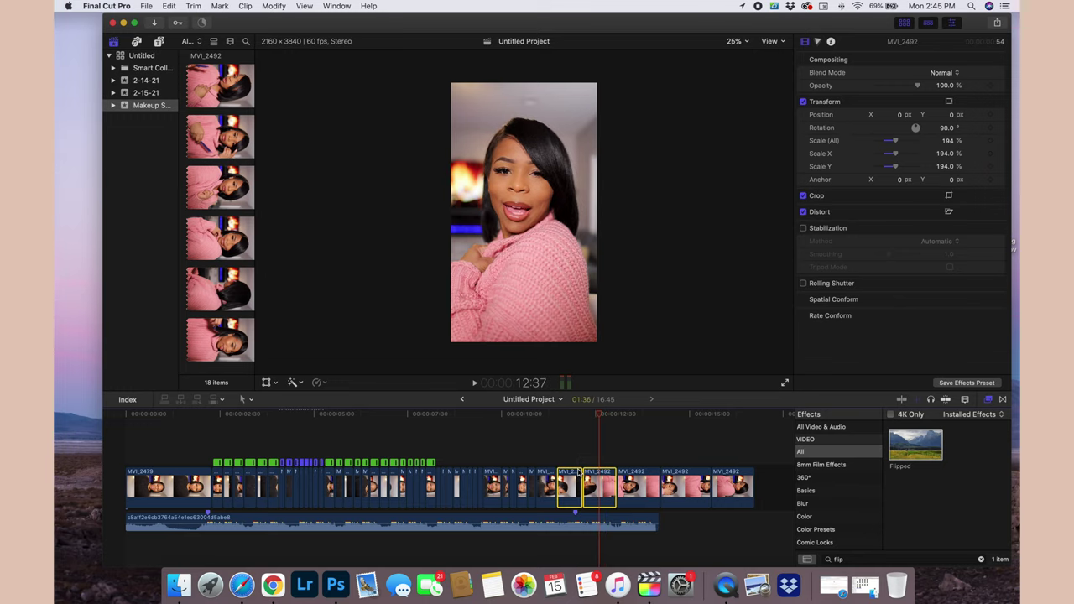
key("Delete")
left_click(542, 450)
key("space")
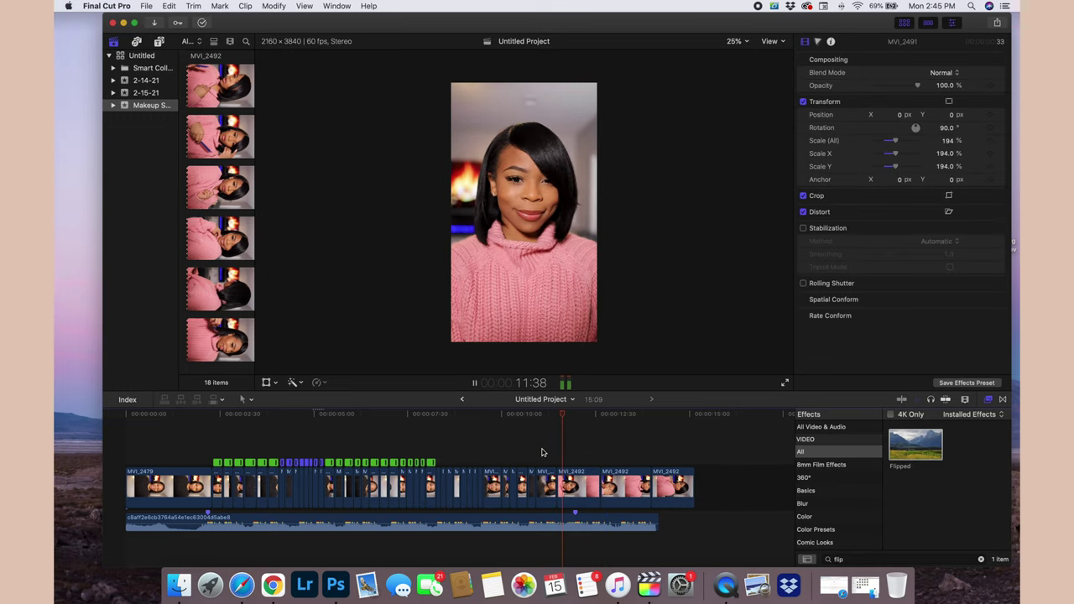
Shorten the end of the first remaining MVI_2492 segment and cut 30 frames off the end of the next one.
key("space")
left_click_drag(597, 485, 589, 483)
key("space")
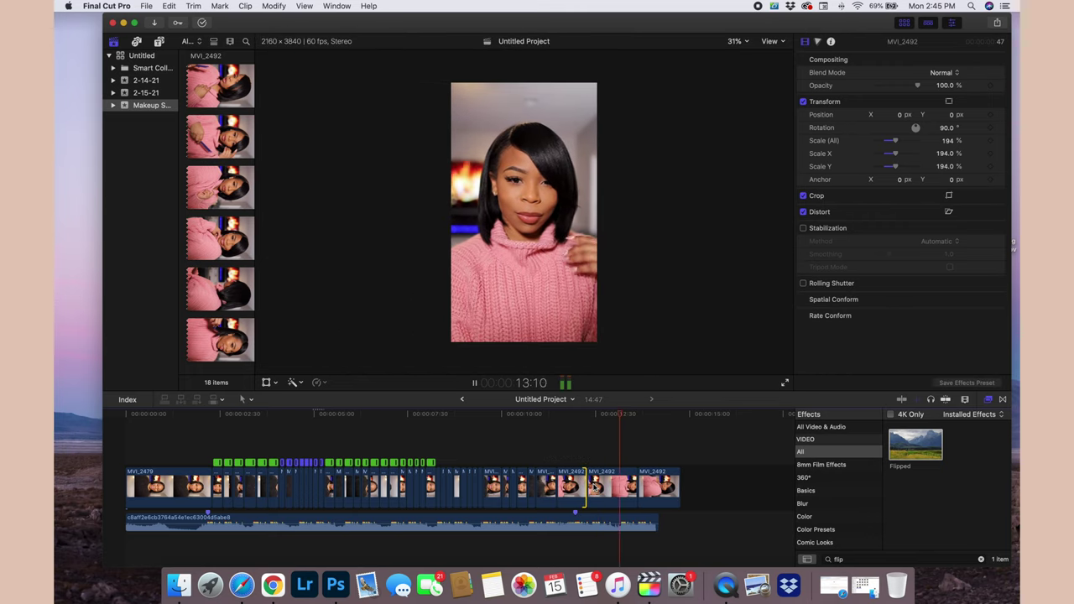
key("space")
left_click(624, 492)
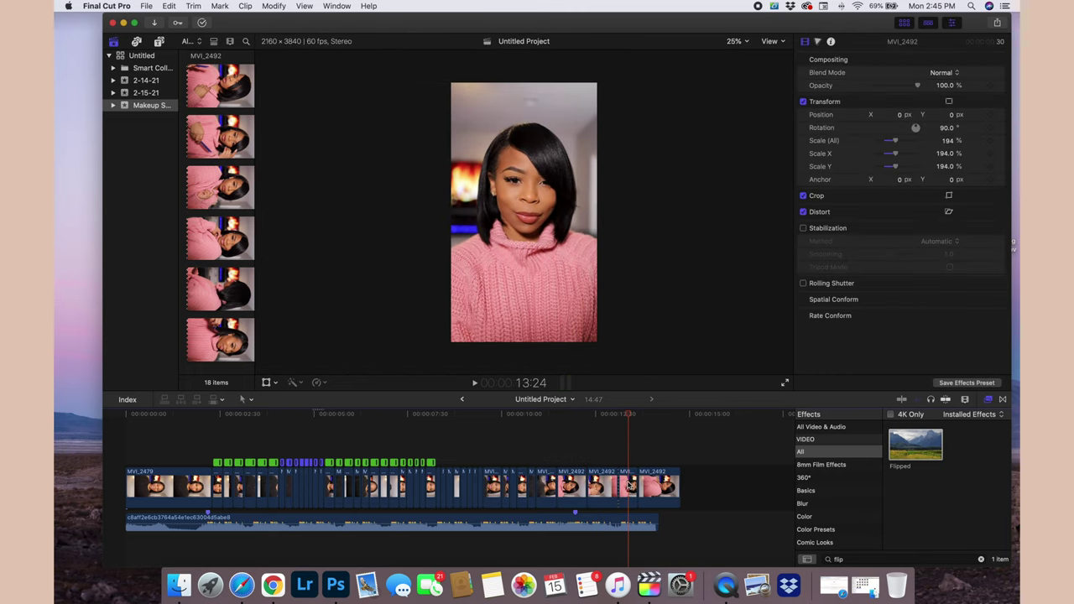
key("Delete")
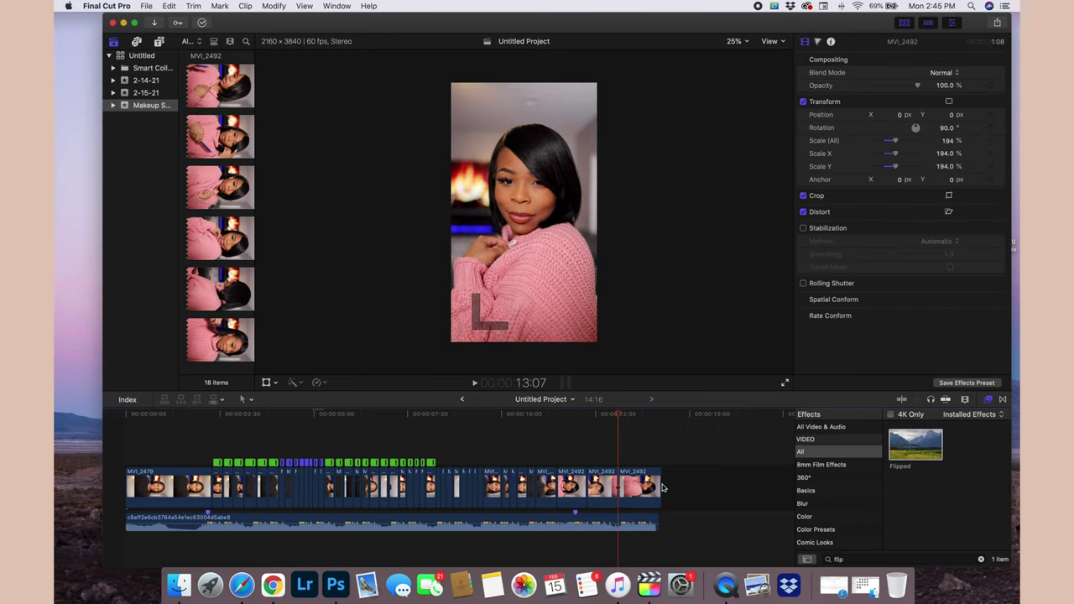
Trim the last MVI_2492 segment to line up with the end of the soundtrack and play back from the final MVI_2491 segment.
left_click_drag(661, 484, 657, 484)
left_click(538, 453)
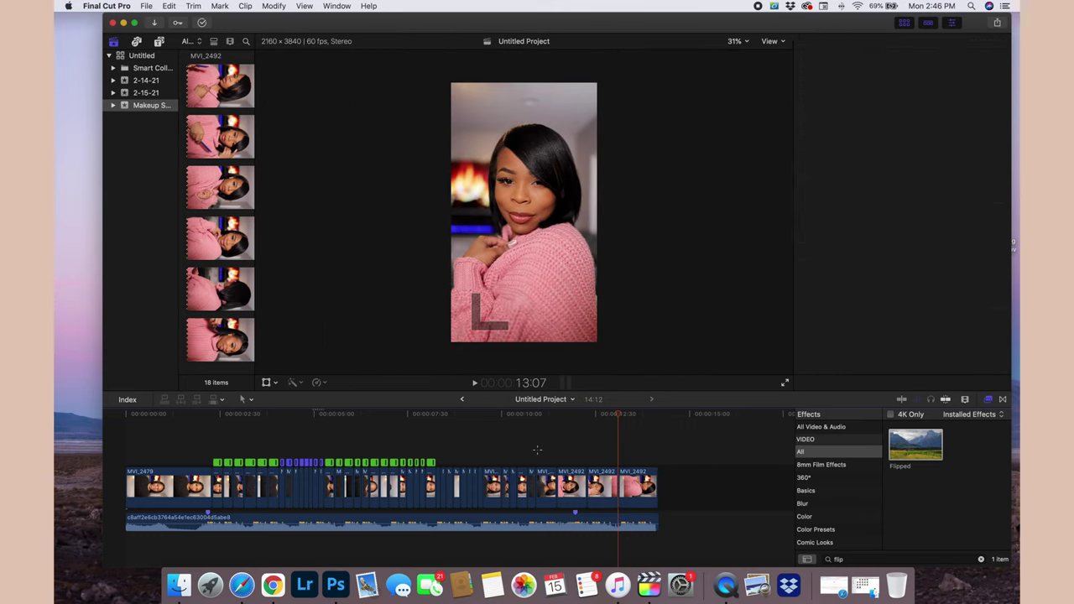
key("space")
key("space")
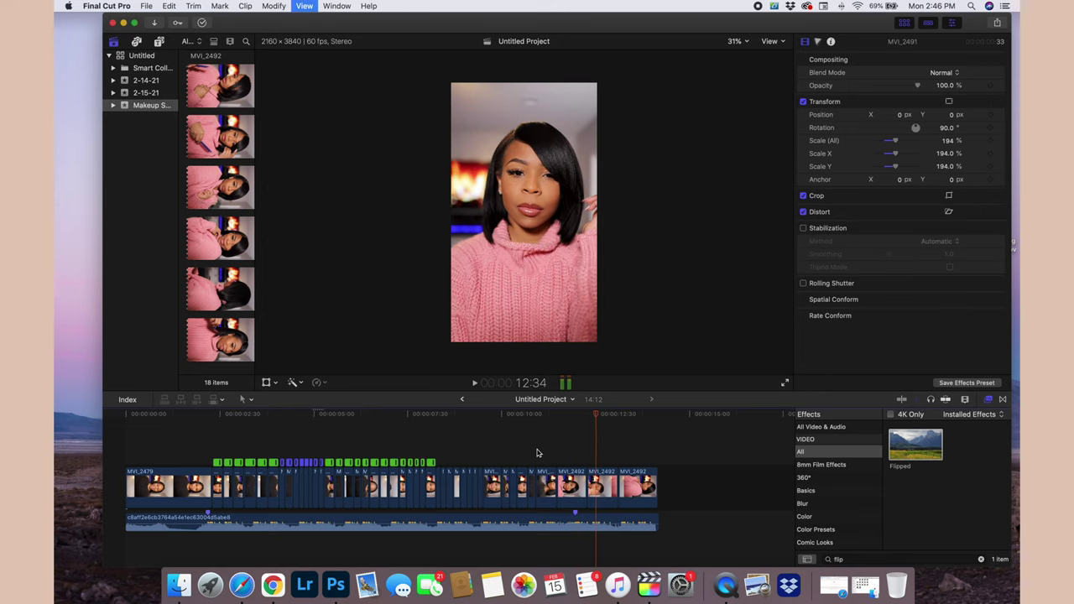
Add the Build Up Zoom Out transition from Free Shake Transition to both cuts between the three MVI_2492 segments, shortening the first transition by about half.
left_click(1001, 399)
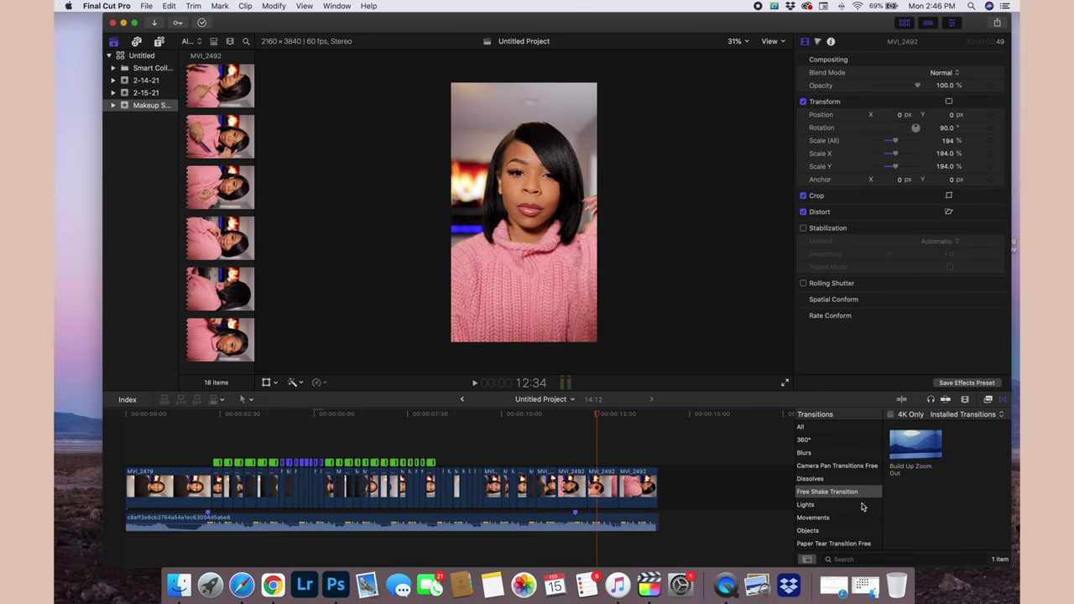
scroll(862, 506, "down", 1)
double_click(915, 445)
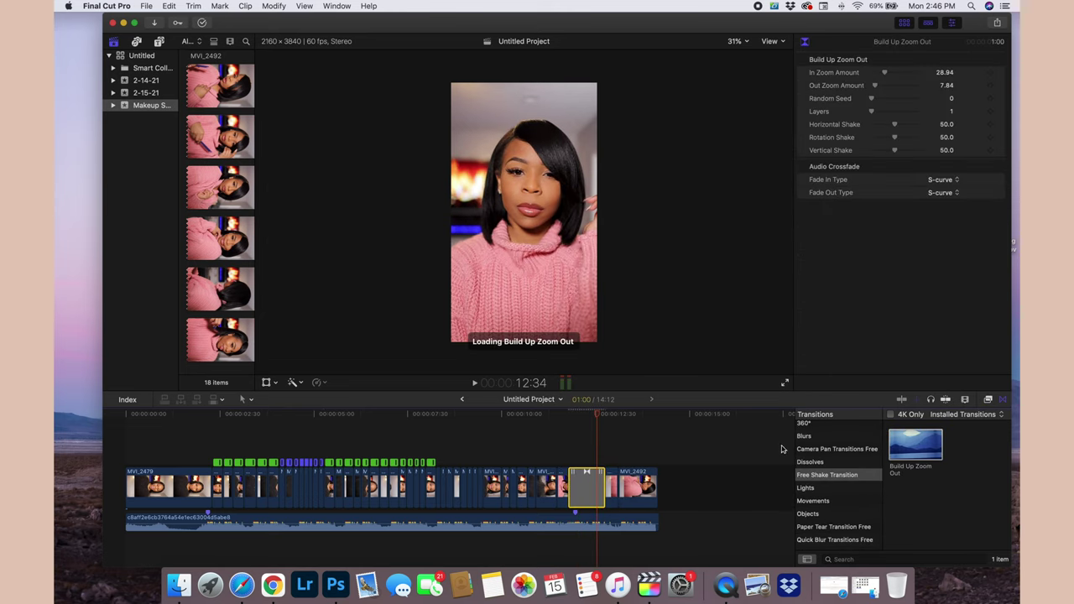
left_click_drag(914, 444, 592, 482)
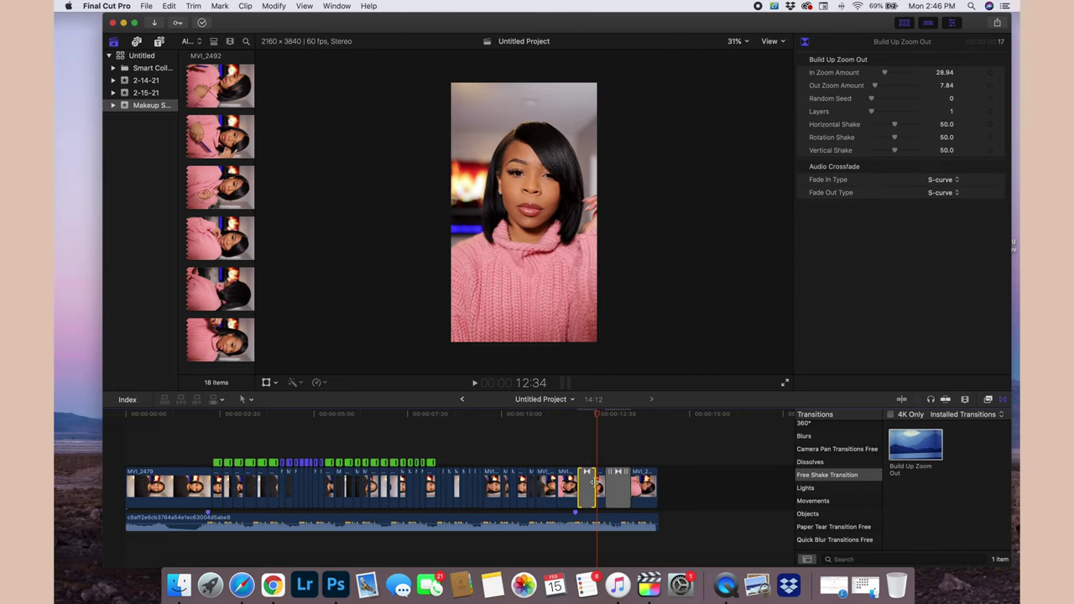
Add another Build Up Zoom Out transition at the cut between MVI_2491 and MVI_2492 and play the ending through.
left_click_drag(912, 453, 552, 495)
left_click(537, 455)
key("space")
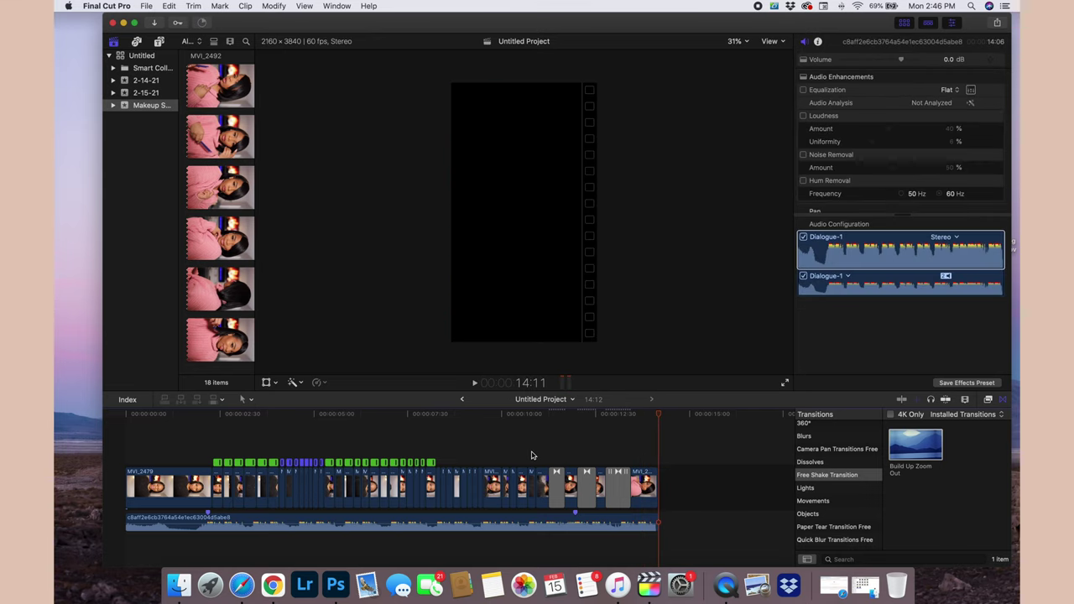
Set up an Apple Devices 4K export titled "make up reel" and cancel the export.
left_click(146, 5)
mouse_move(252, 124)
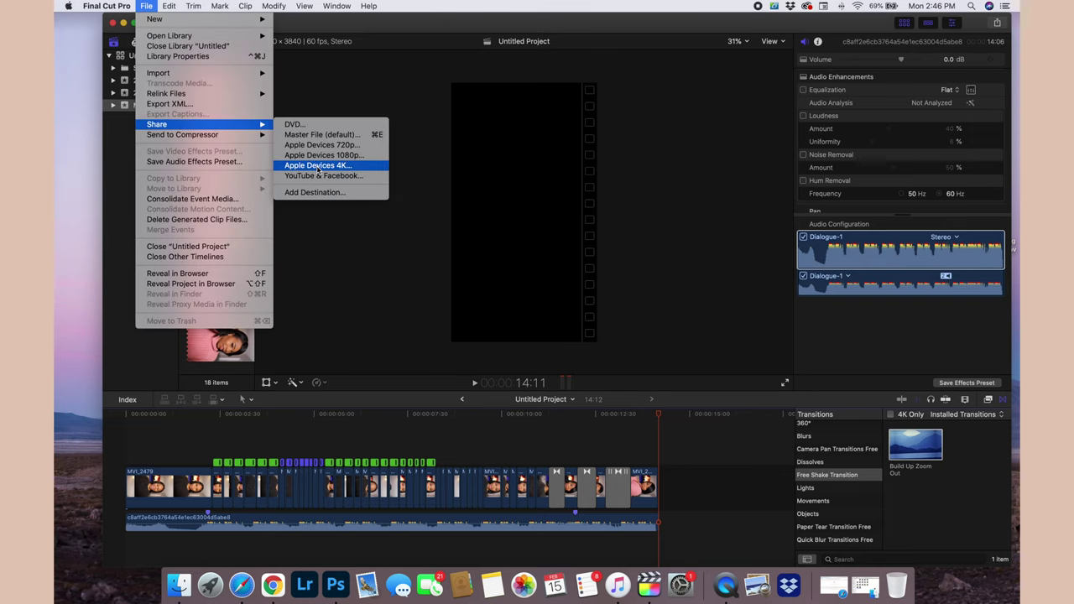
left_click(318, 167)
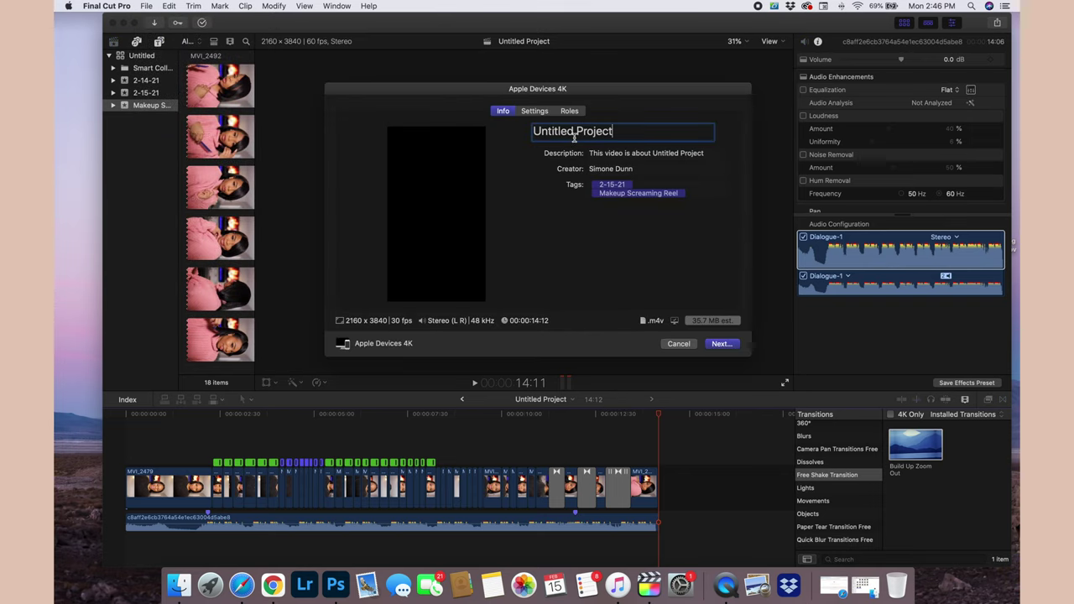
triple_click(574, 132)
type("make up reel")
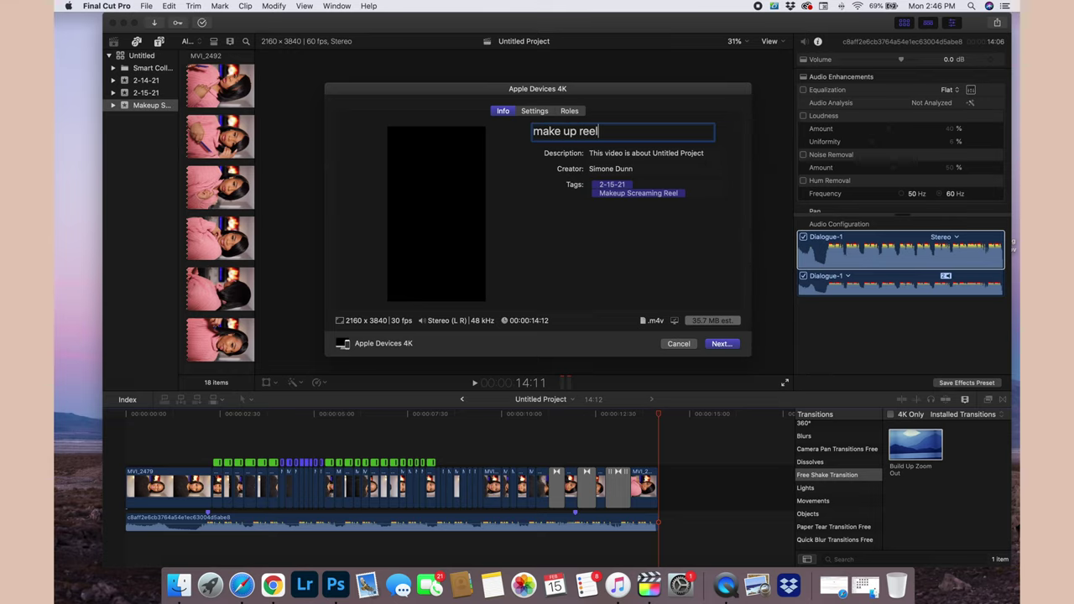
left_click(676, 343)
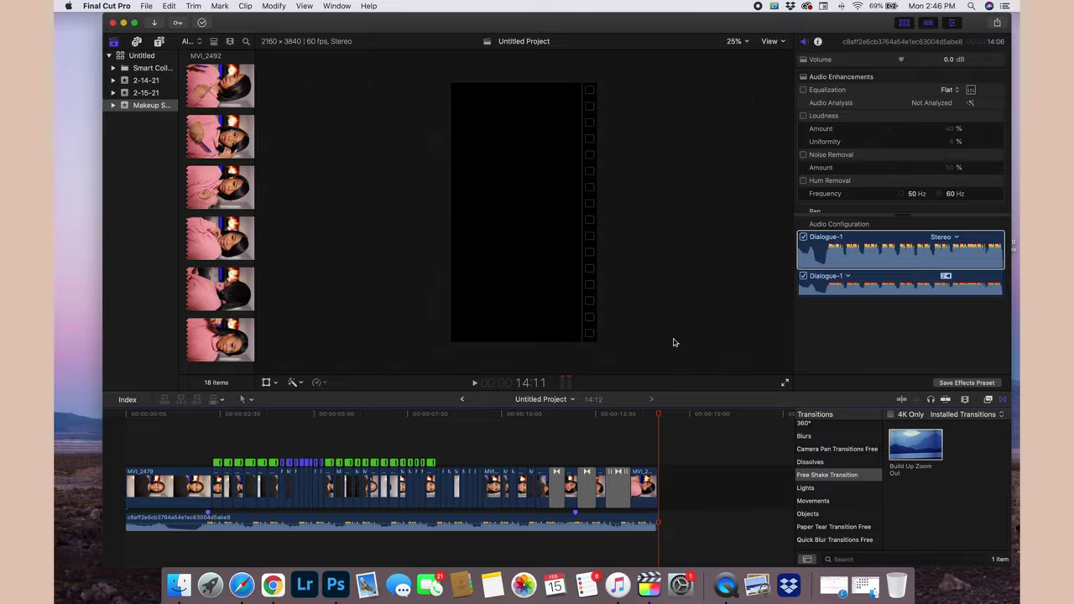